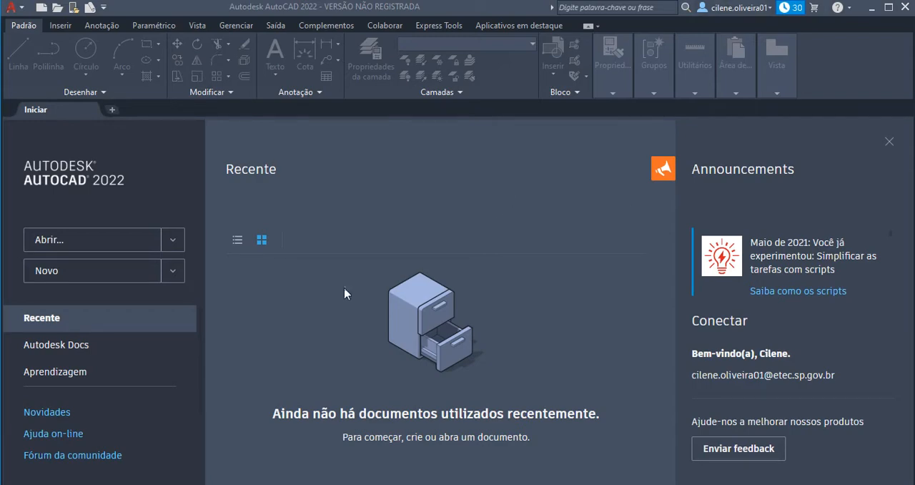
Create a new drawing and, with ortho mode on, draw a 200-unit horizontal line rightward as the square's upper side.
left_click(60, 276)
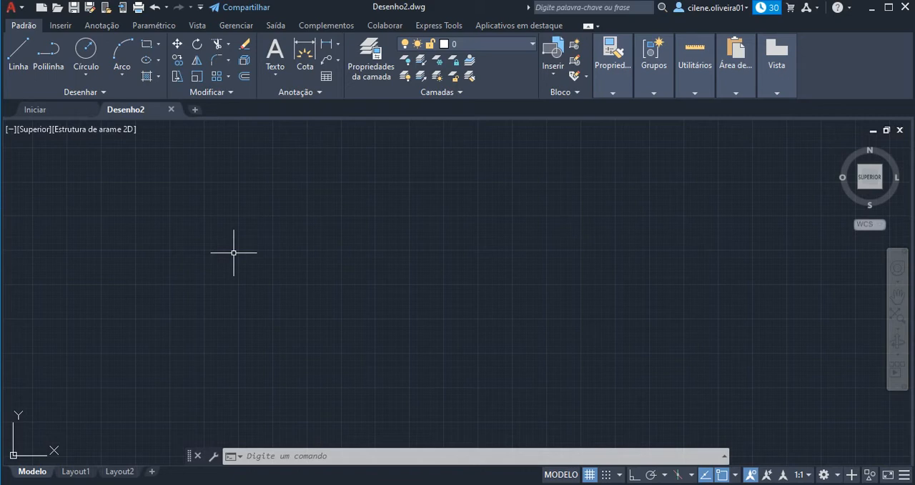
left_click(336, 461)
type("LINHa")
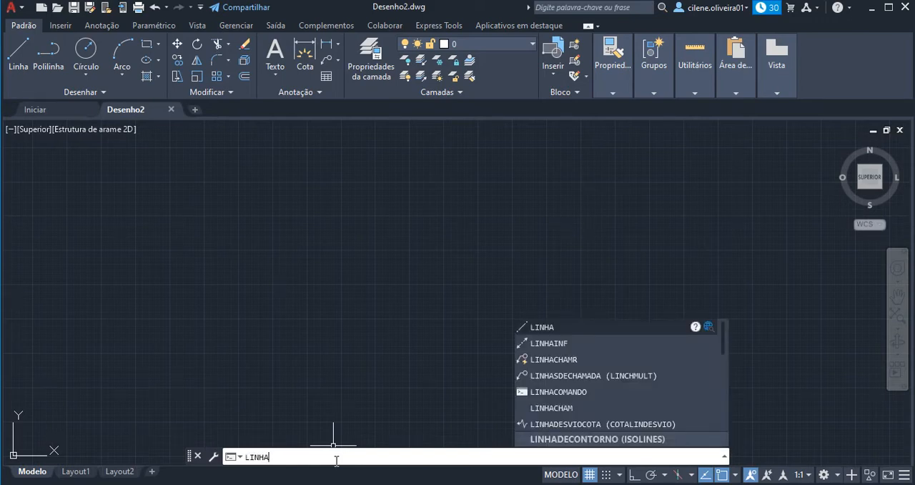
key("Return")
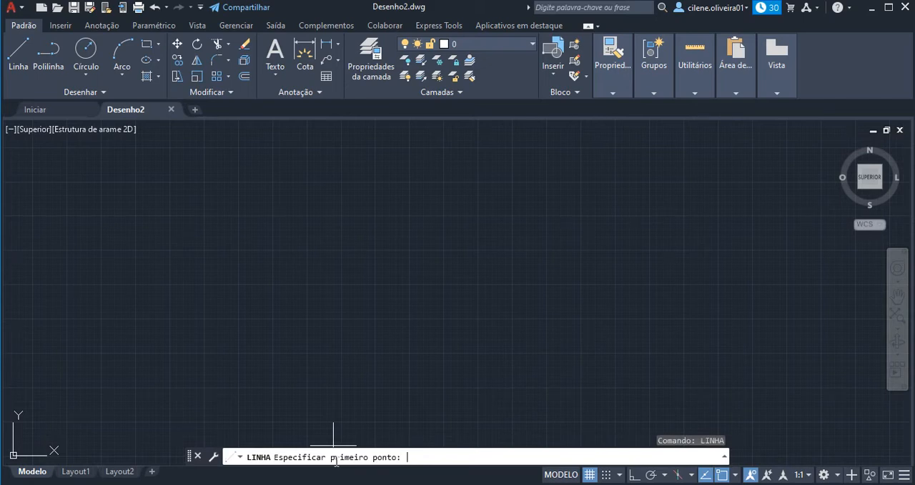
left_click(340, 215)
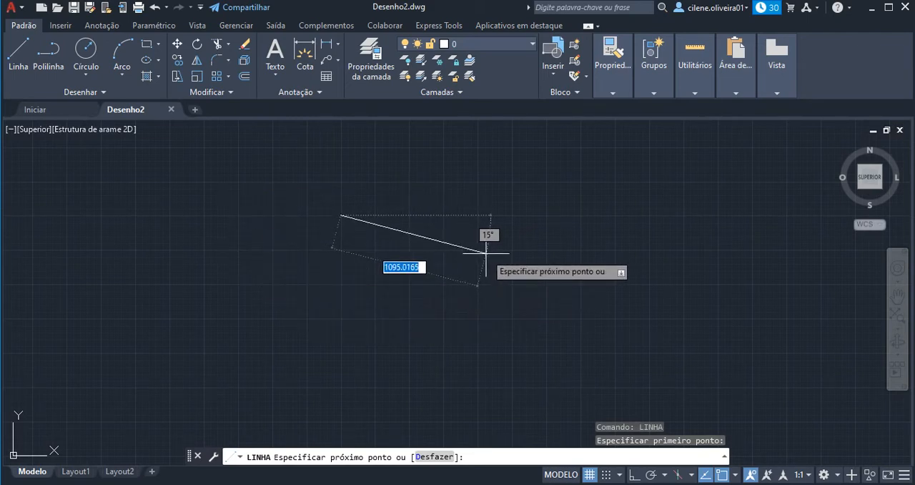
key("F8")
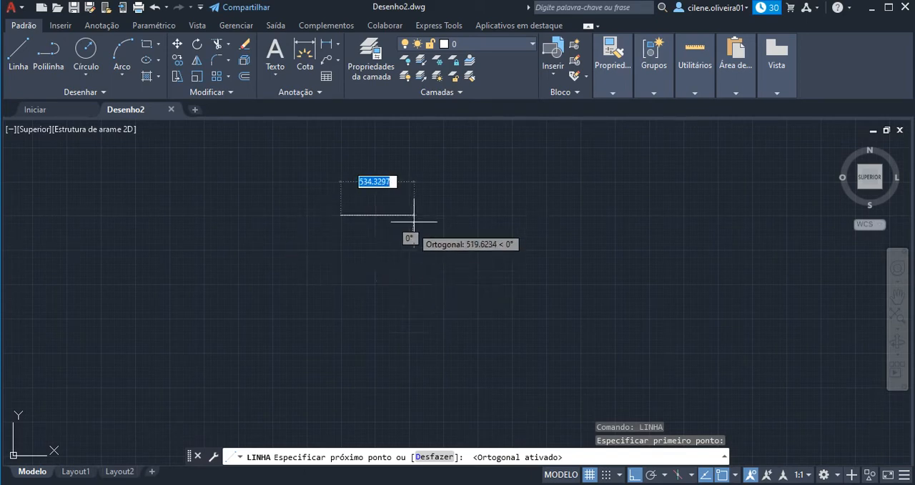
type("200")
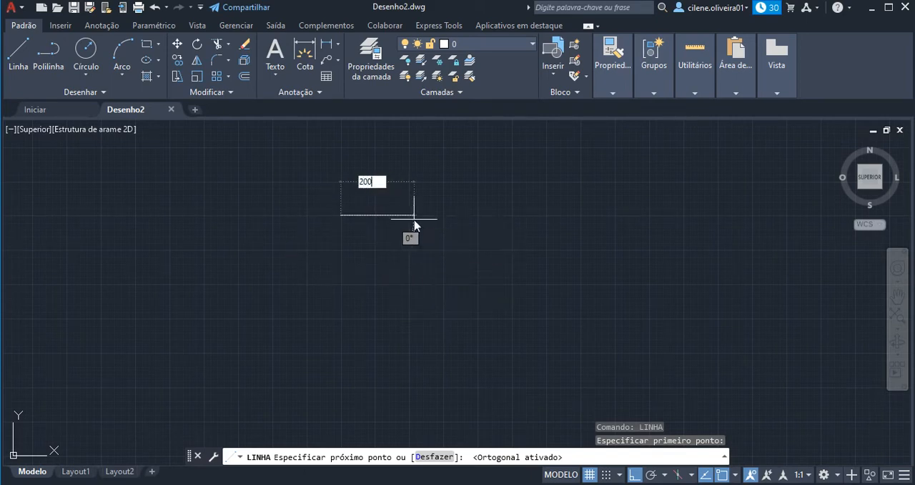
key("Return")
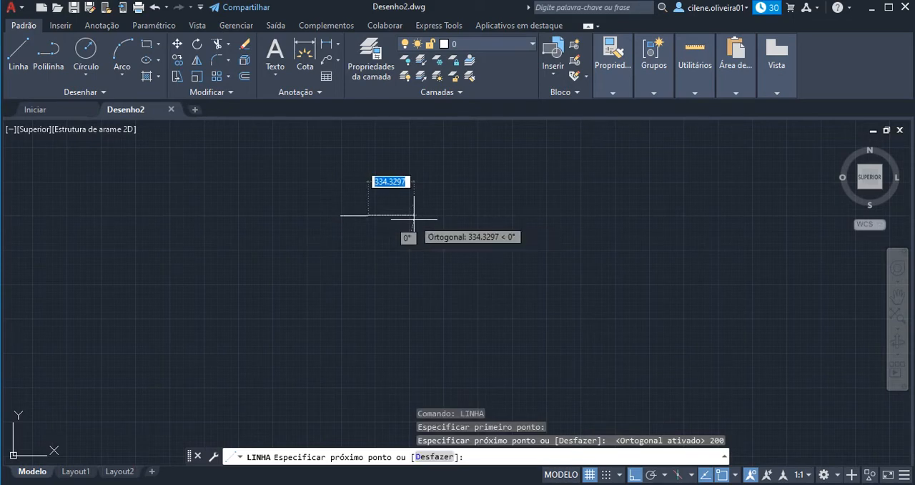
Complete the square with three more 200-unit line segments running down, left and back up to the start point.
scroll(402, 292, "down", 3)
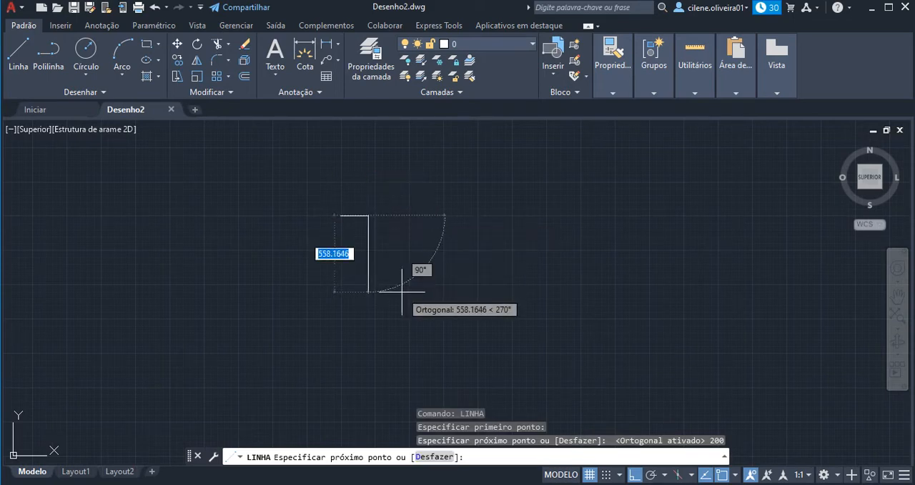
type("200")
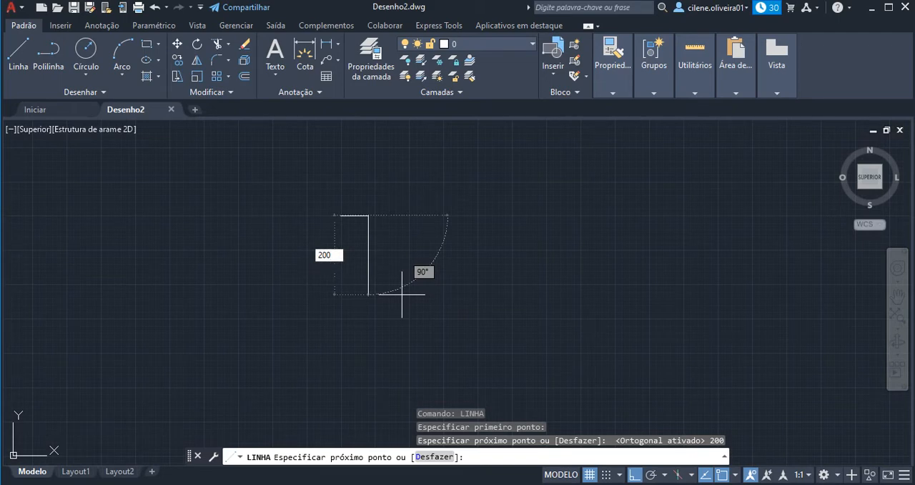
key("Return")
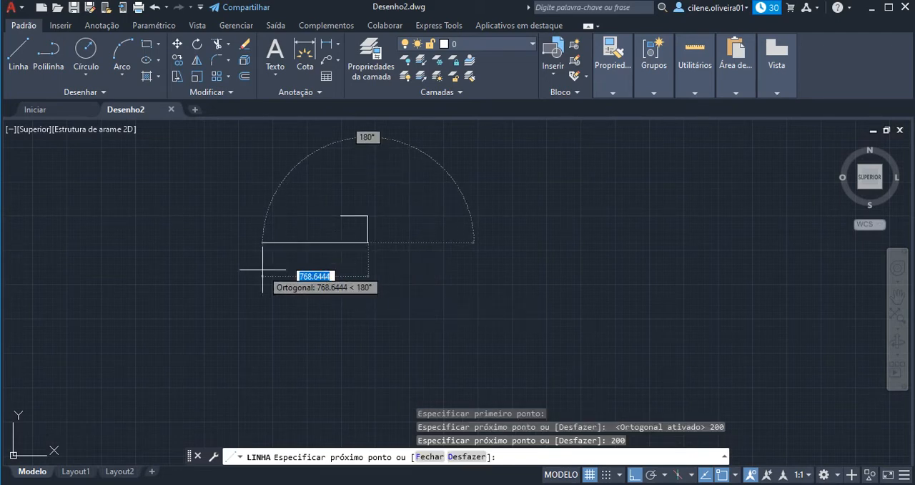
type("200")
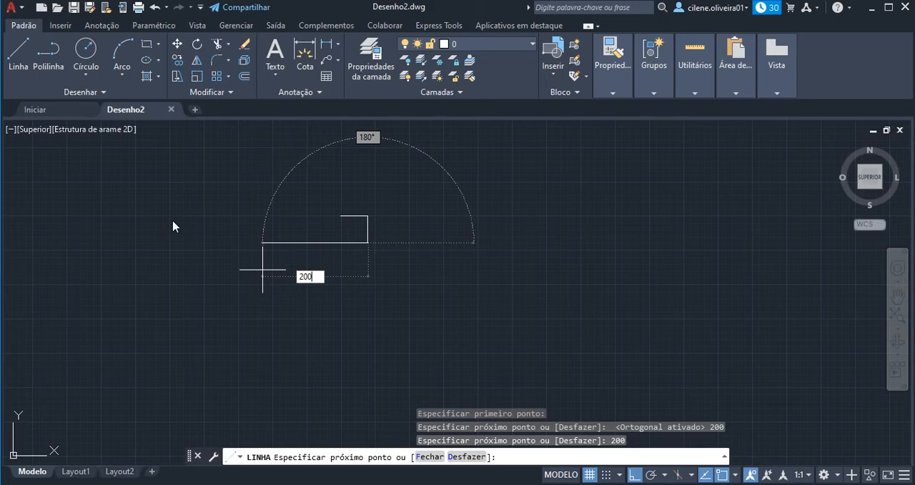
key("Return")
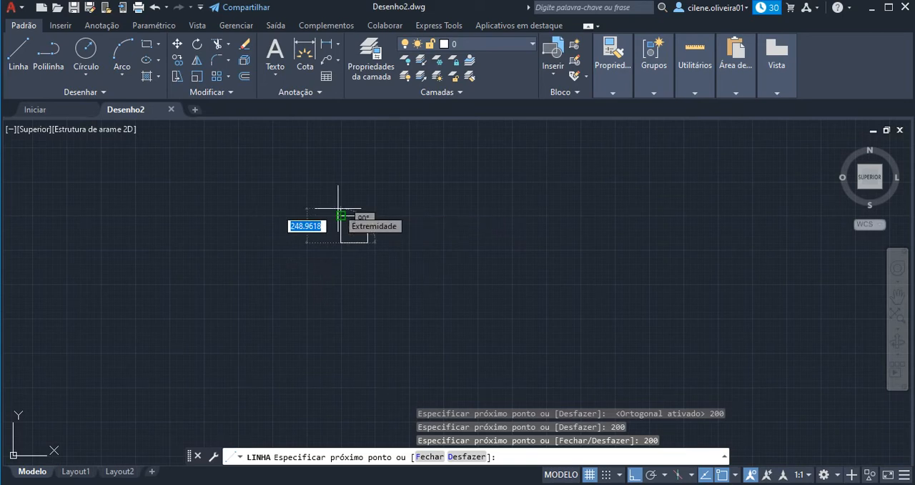
type("200")
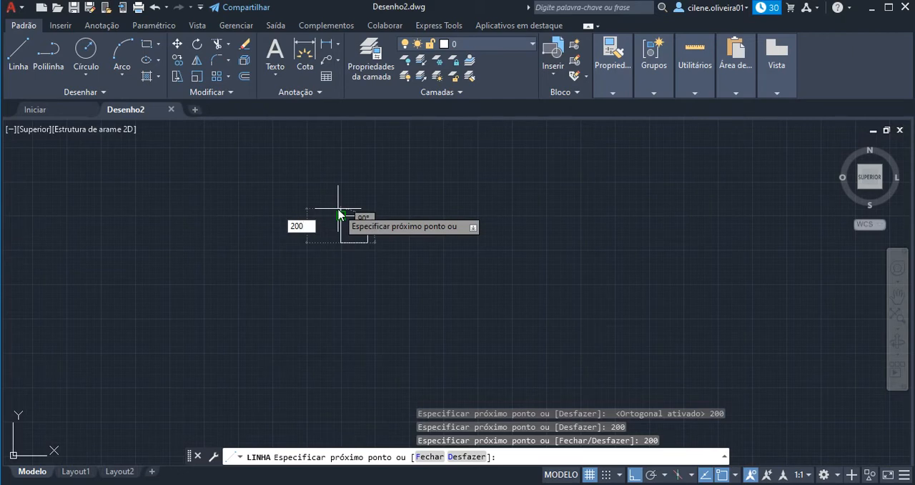
key("Return")
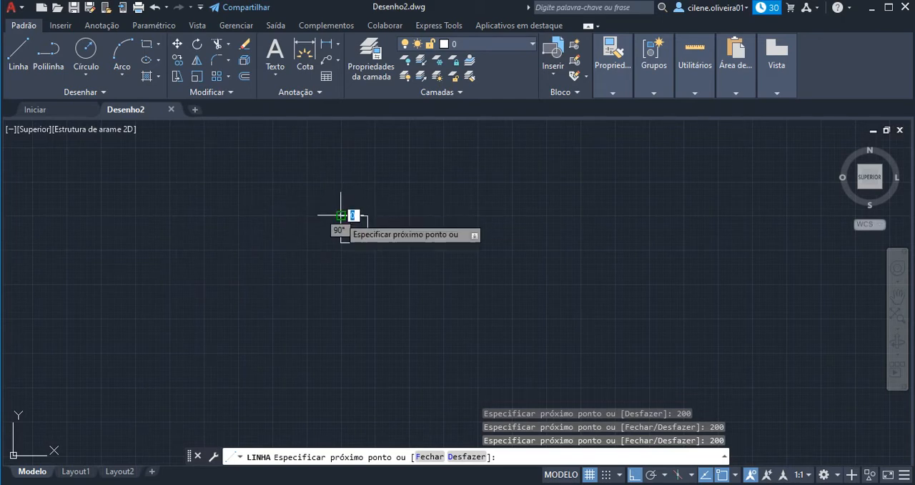
key("Return")
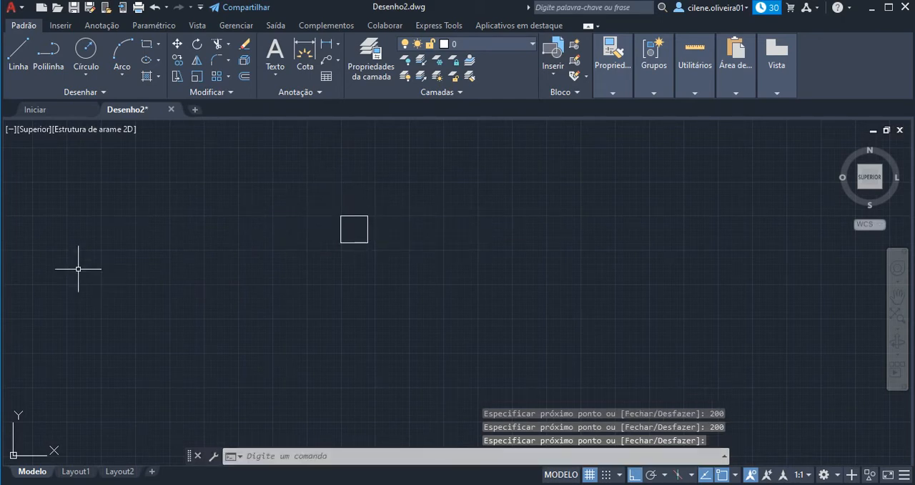
Offset the square's left side inward by 30 units.
left_click(898, 318)
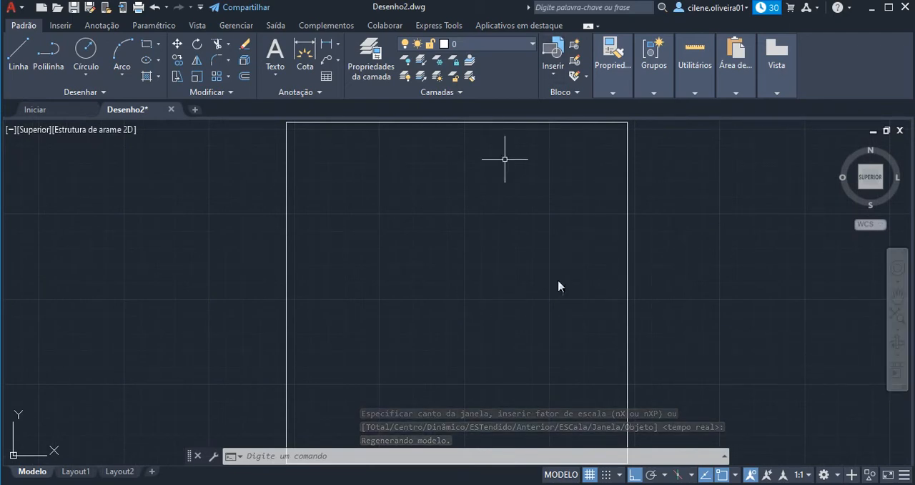
left_click(357, 456)
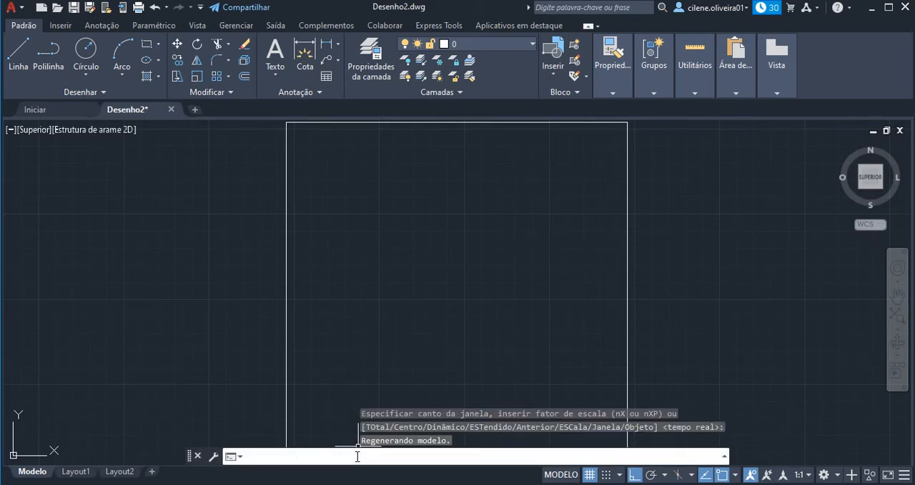
key("Escape")
key("Escape")
key("Escape")
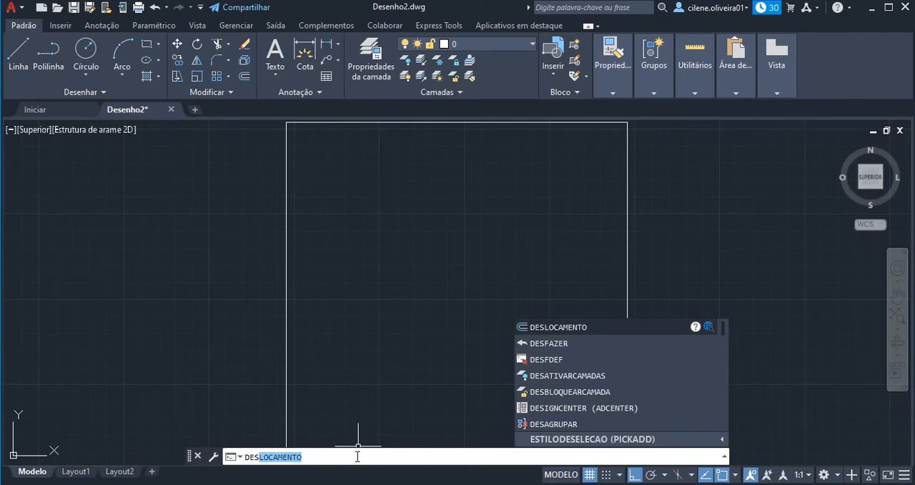
key("Return")
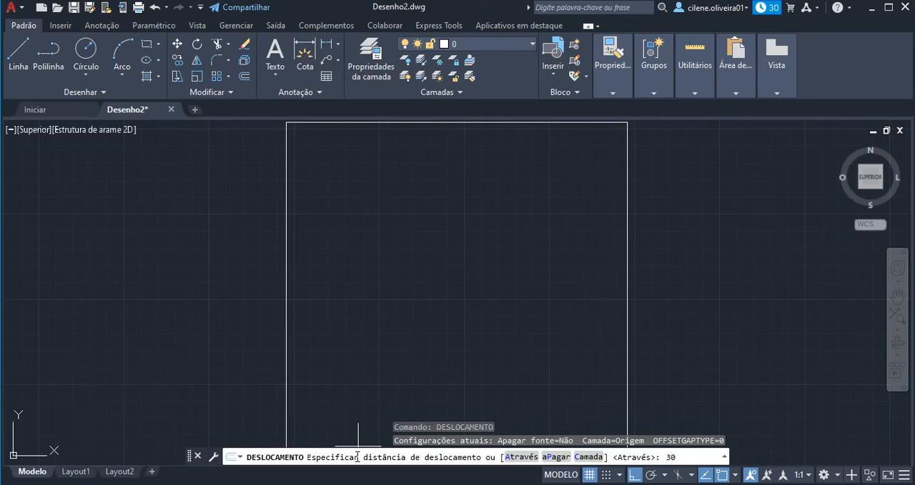
key("Return")
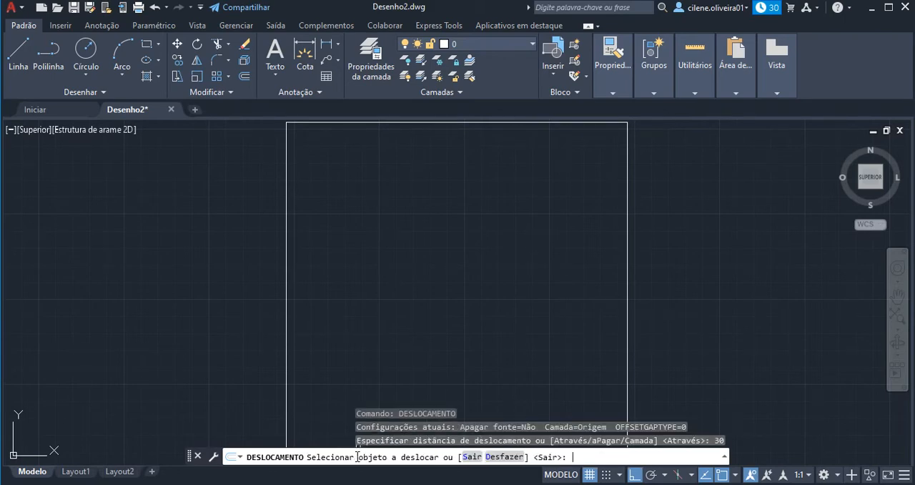
left_click(286, 284)
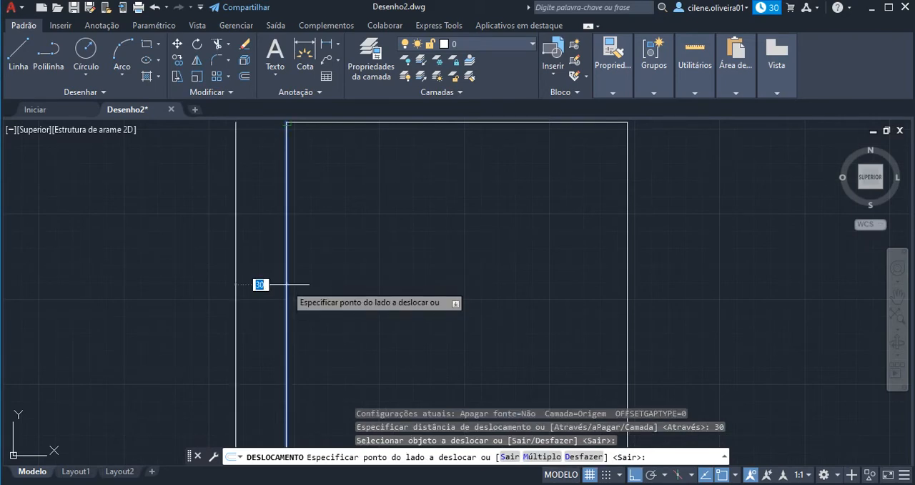
left_click(353, 293)
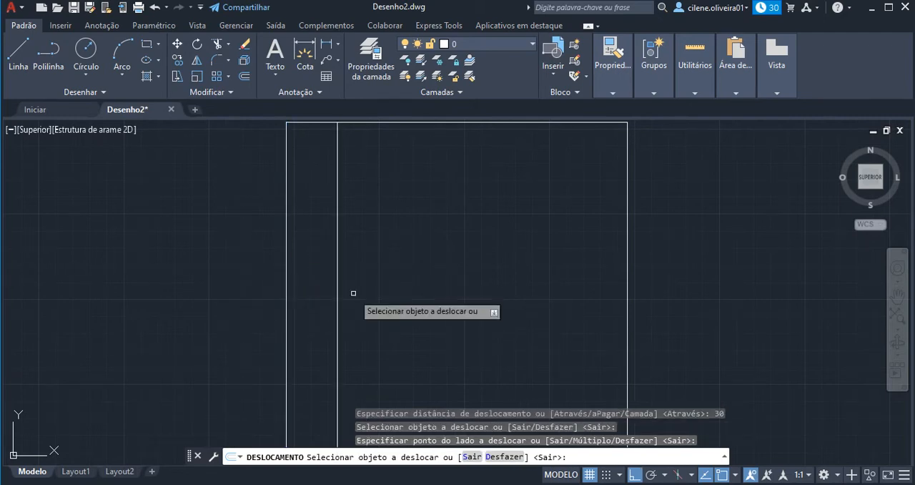
Offset the square's upper and right sides inward by the same 30 units, then end the Offset command.
left_click(399, 123)
left_click(407, 189)
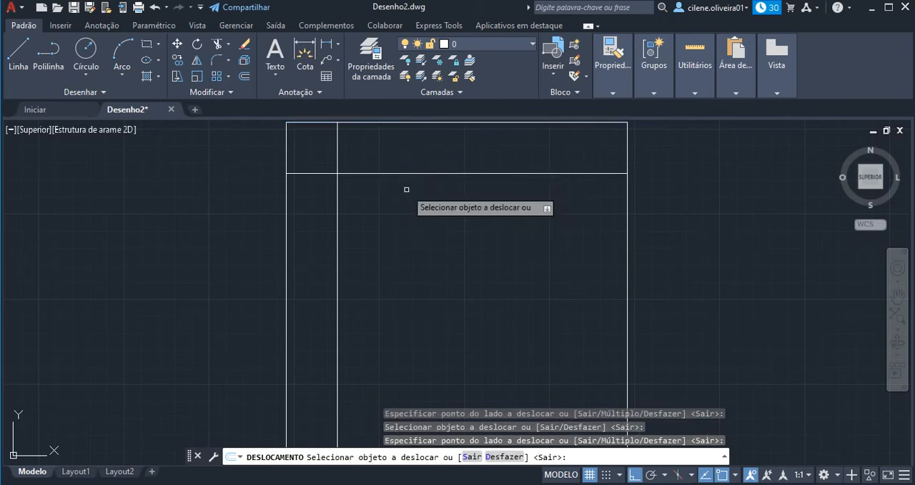
left_click(626, 261)
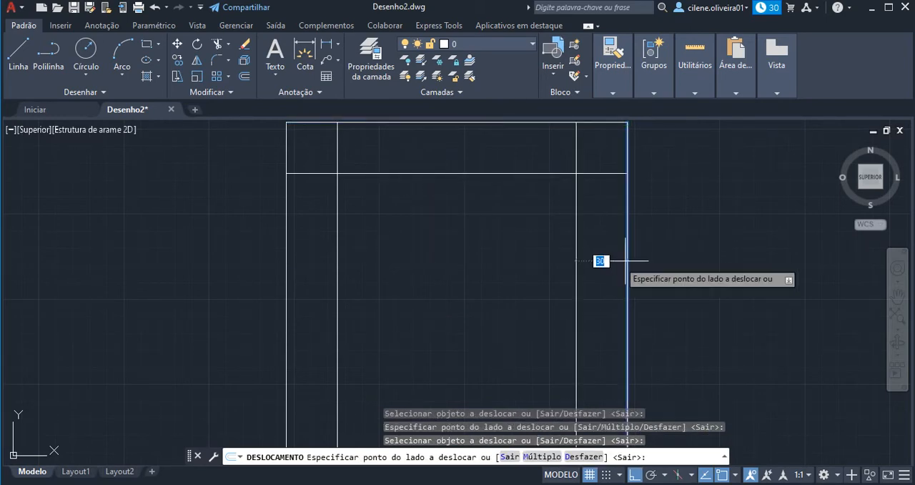
left_click(549, 267)
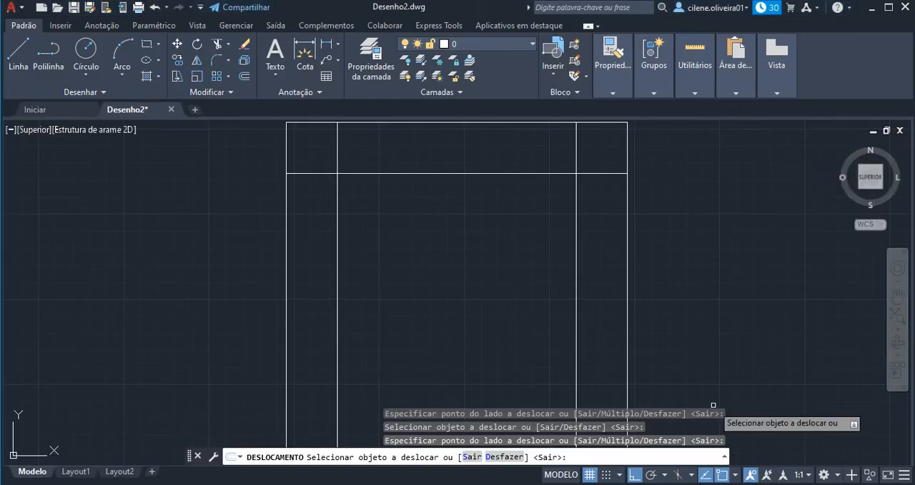
key("Escape")
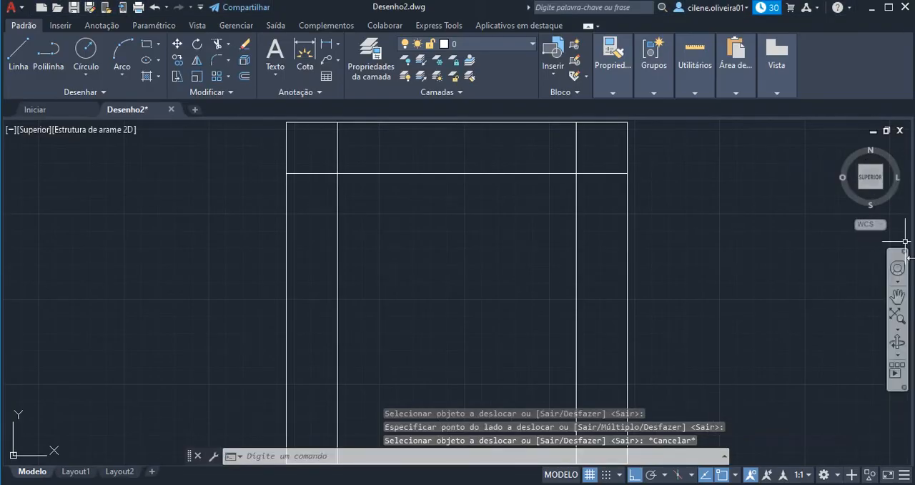
Offset the square's lower side inward by 30 units and end the command.
left_click(897, 296)
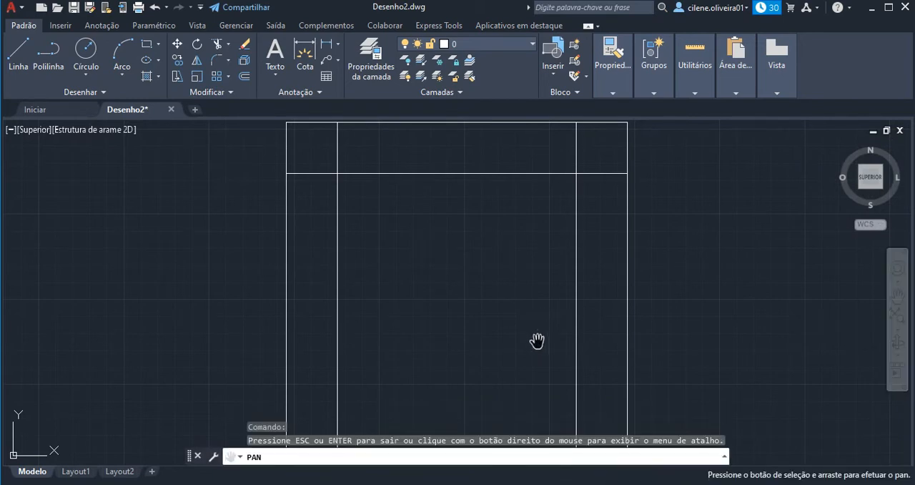
left_click_drag(536, 342, 531, 270)
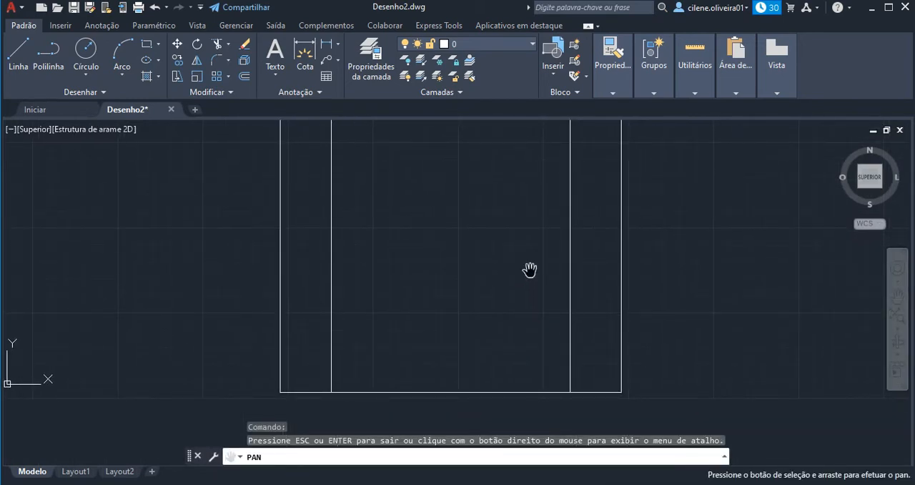
key("Escape")
left_click(271, 457)
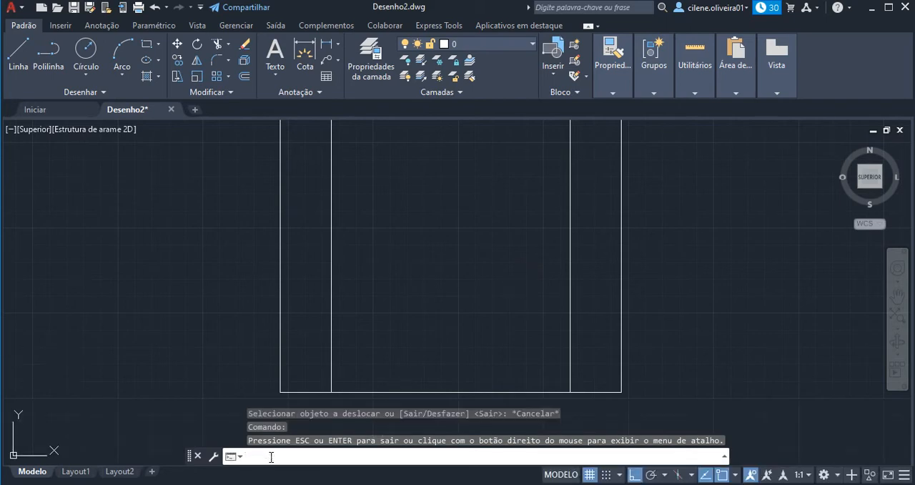
type("desloc")
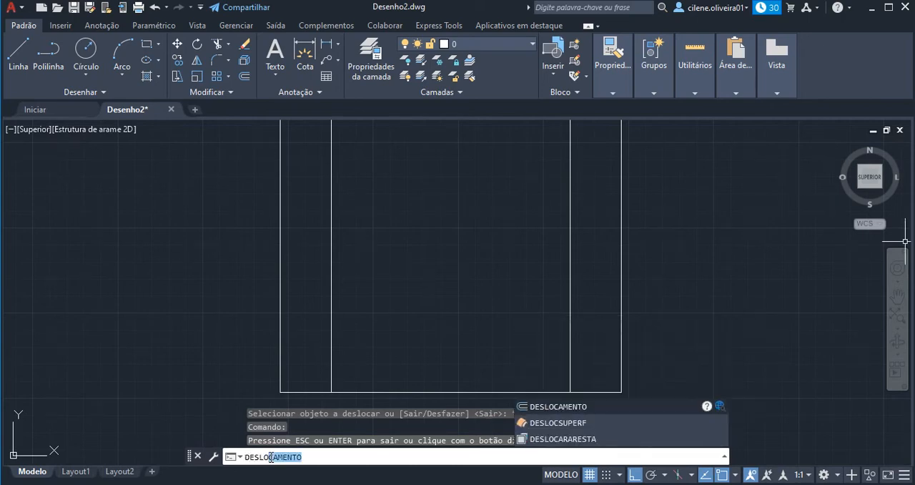
left_click(551, 409)
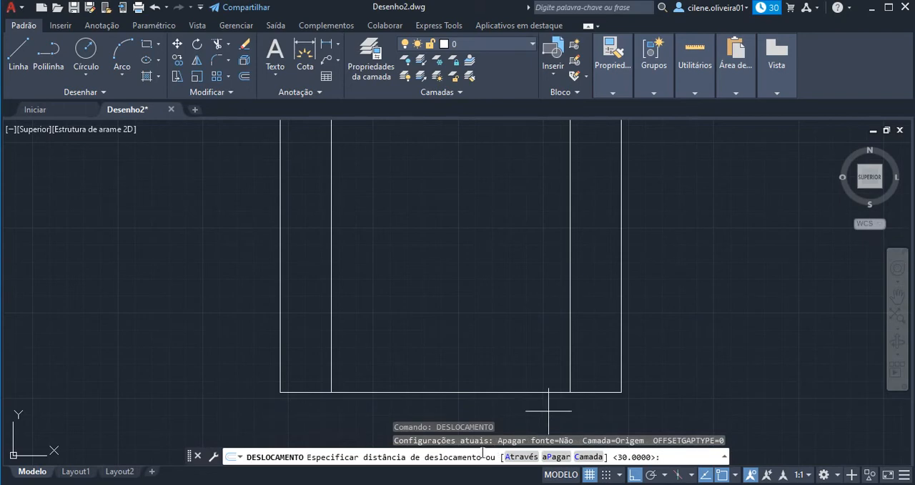
key("Return")
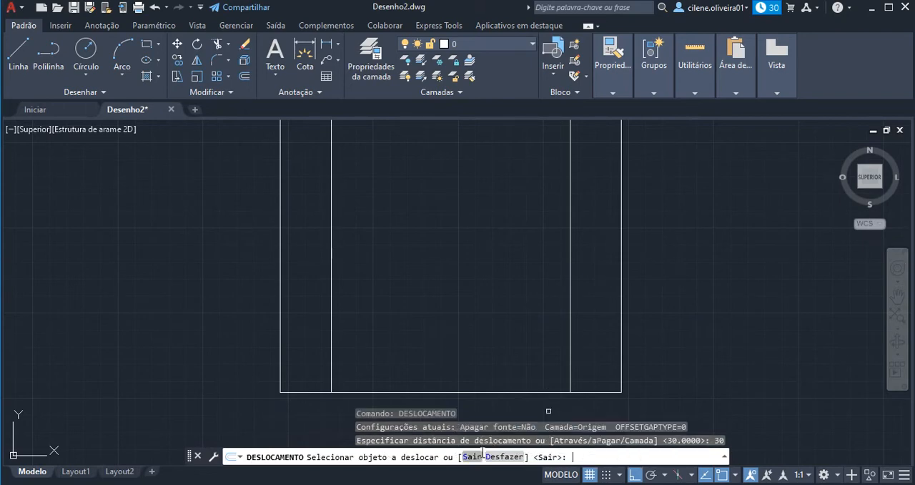
left_click(479, 391)
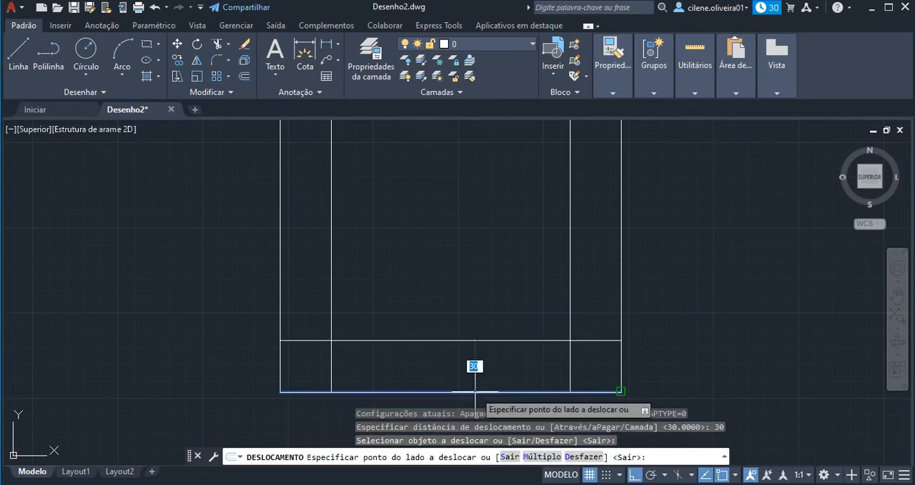
left_click(466, 333)
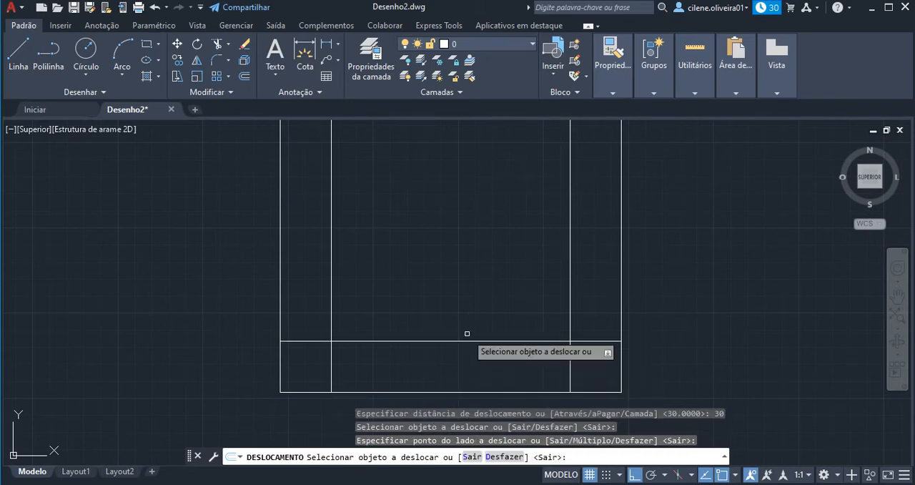
key("Escape")
key("Escape")
key("Escape")
key("Escape")
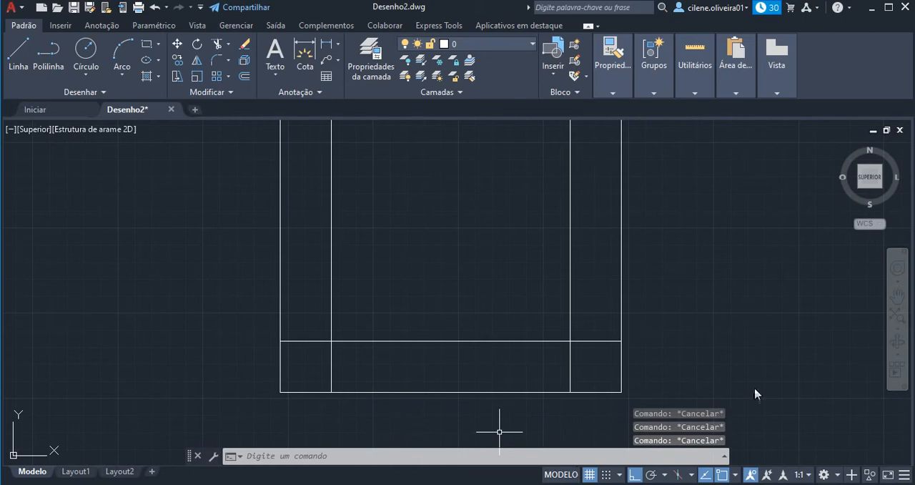
left_click(896, 304)
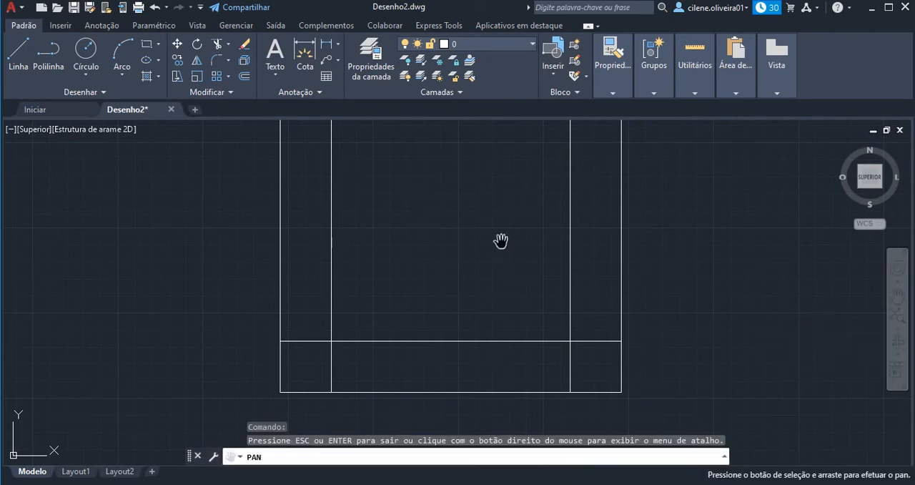
mouse_move(500, 243)
left_mouse_down()
mouse_move(501, 294)
mouse_move(512, 319)
left_mouse_up()
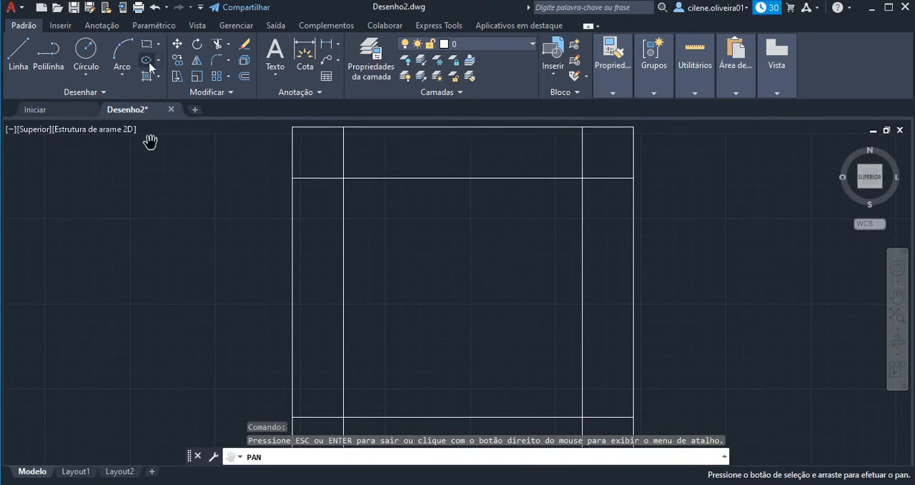
left_click(197, 26)
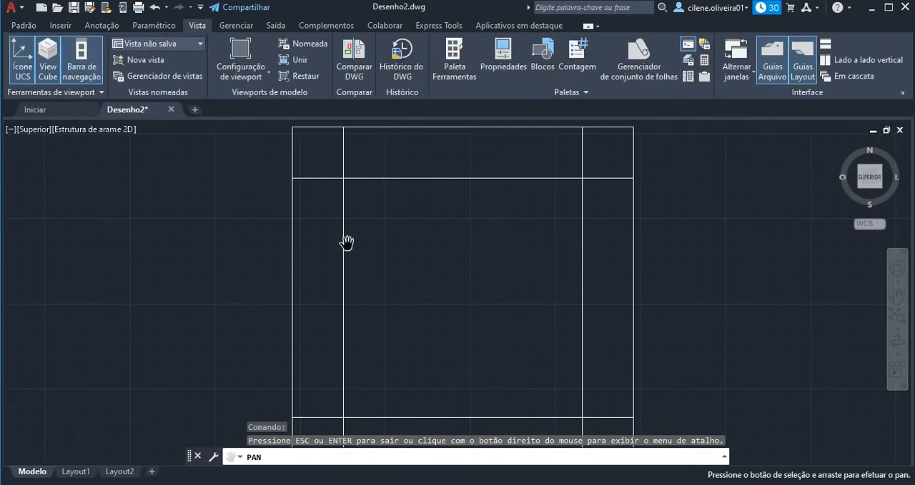
left_click(99, 26)
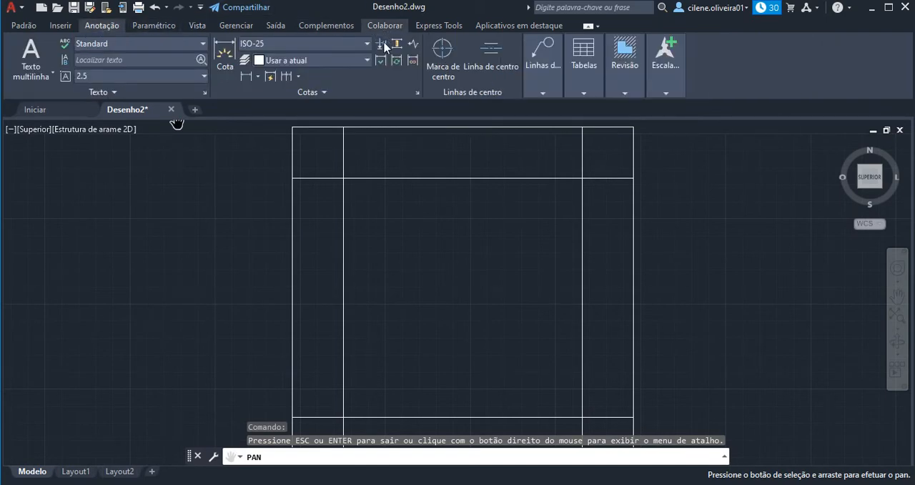
left_click(236, 29)
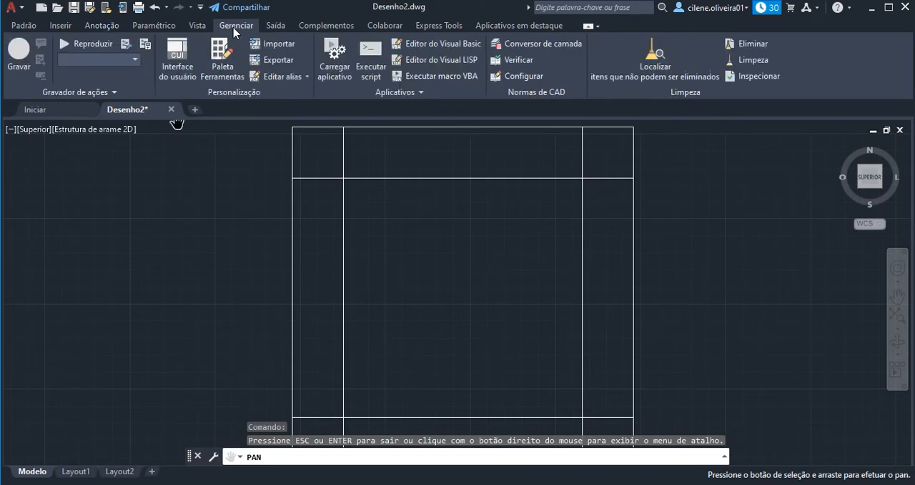
left_click(99, 26)
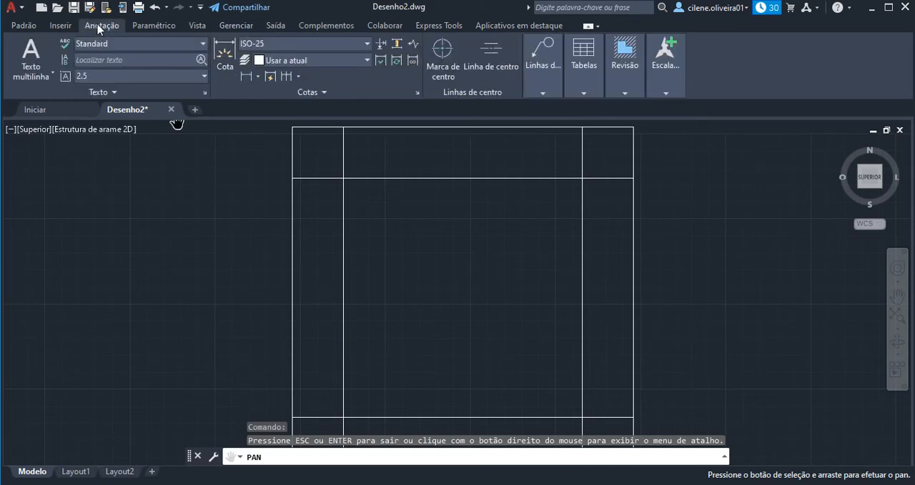
left_click(61, 27)
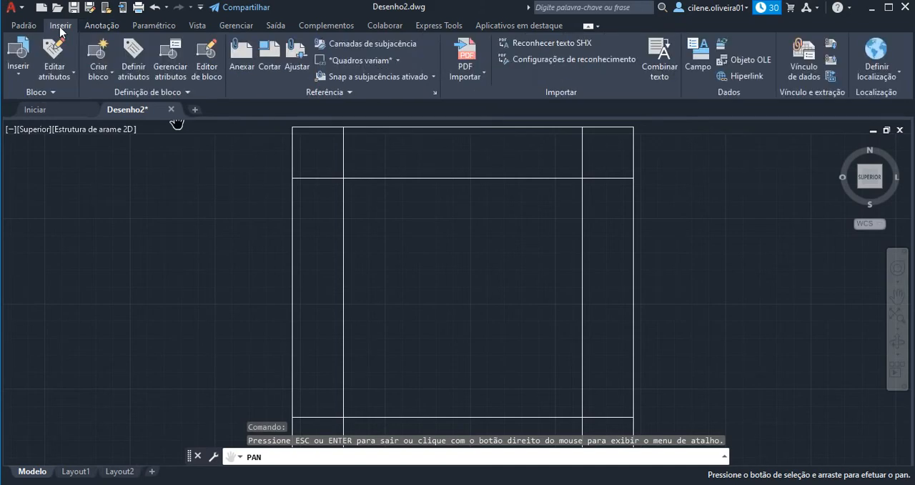
left_click(23, 25)
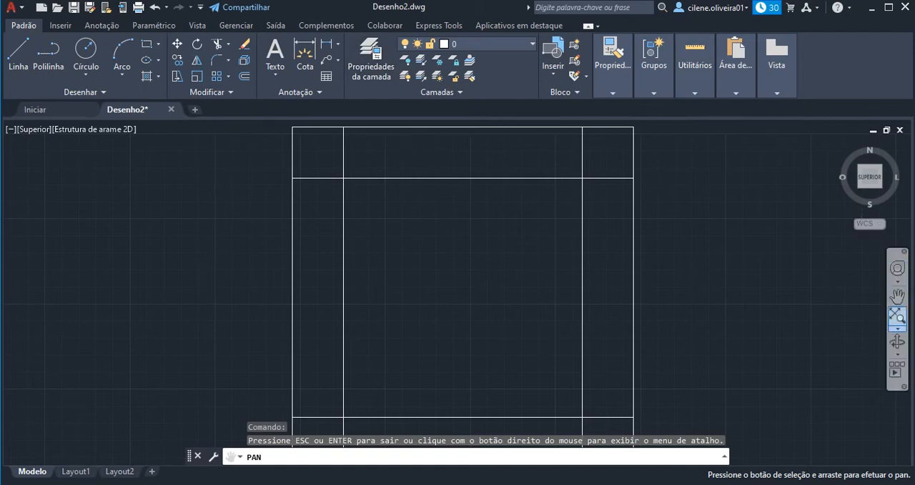
Trim the overhanging ends of all four offset lines at their intersections, leaving a closed inner square, and end the Trim command.
left_click(897, 317)
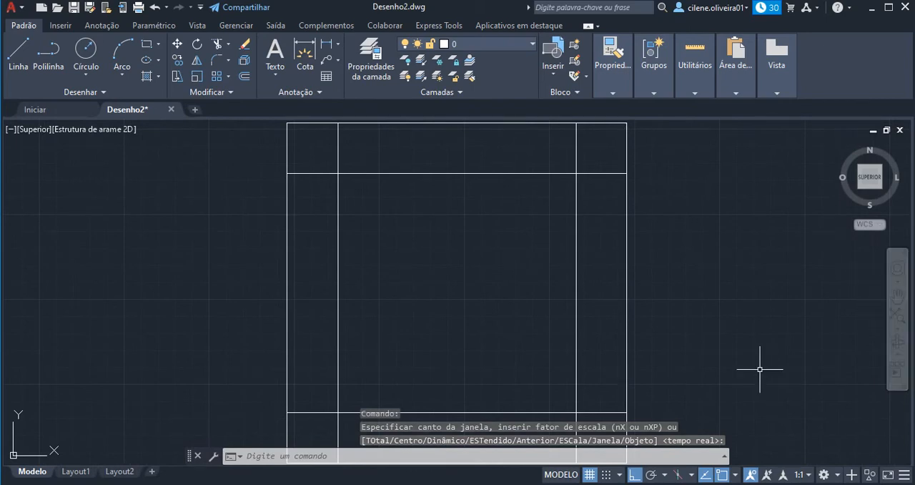
key("Escape")
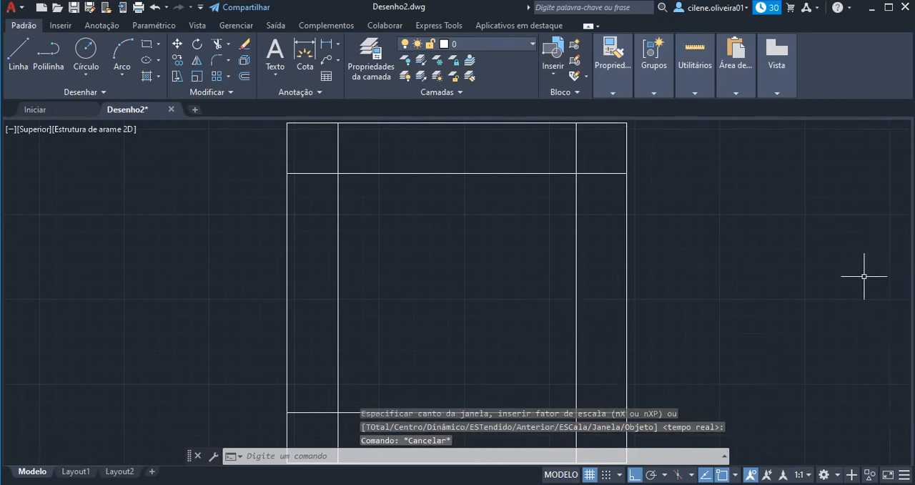
left_click(894, 301)
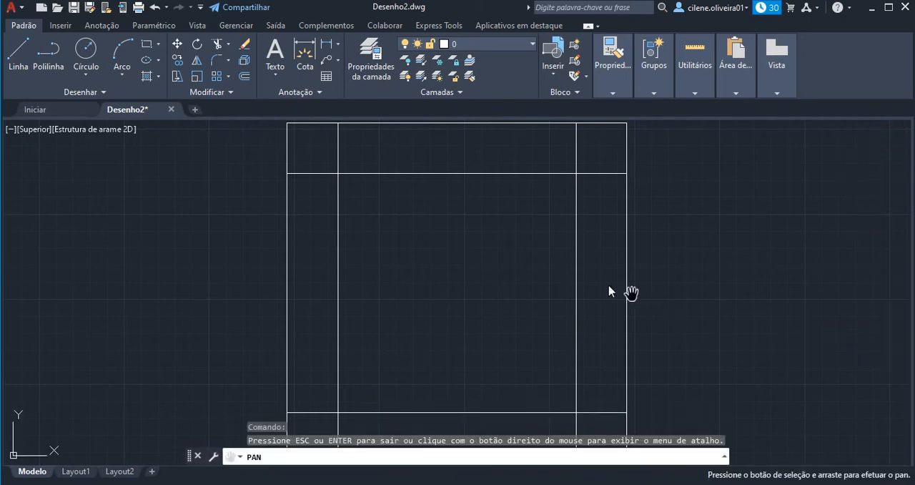
left_click_drag(576, 271, 573, 268)
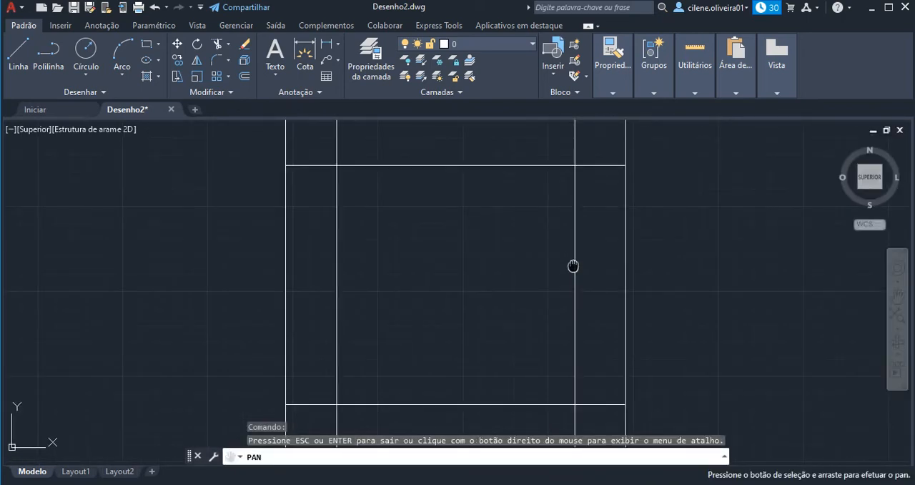
left_click_drag(573, 266, 571, 261)
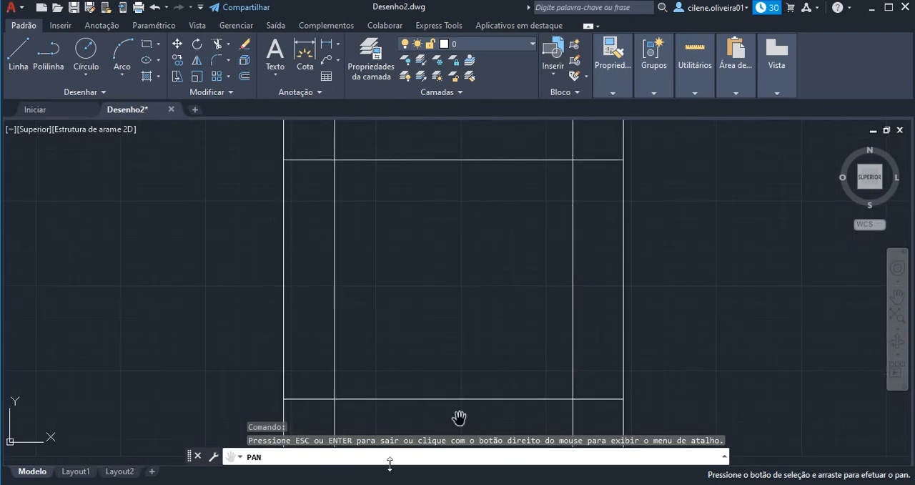
key("Escape")
key("Escape")
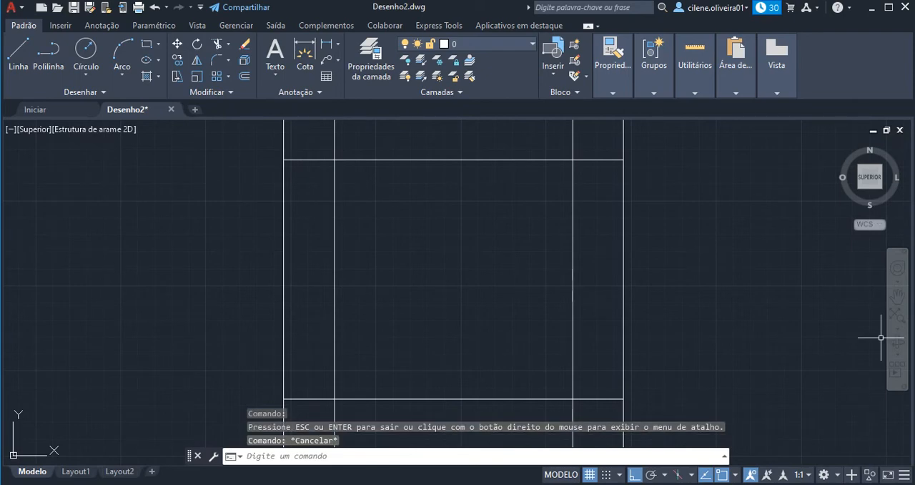
left_click(310, 456)
type("apara")
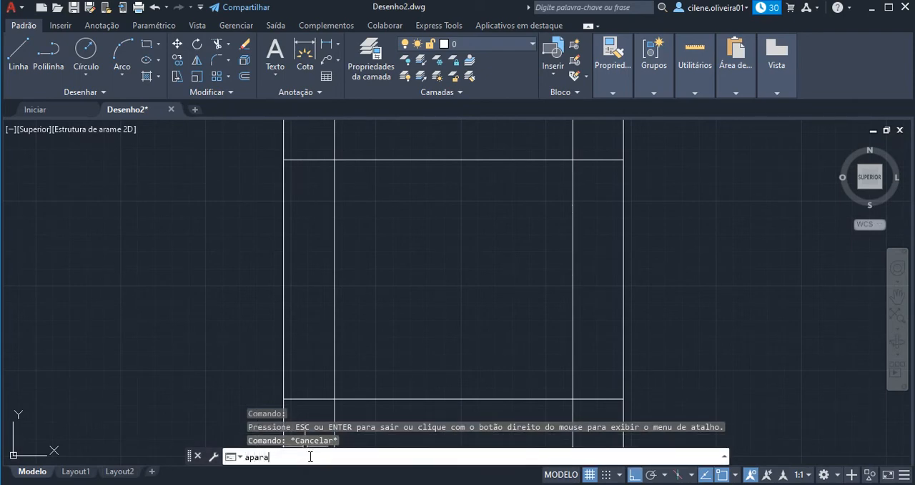
key("Return")
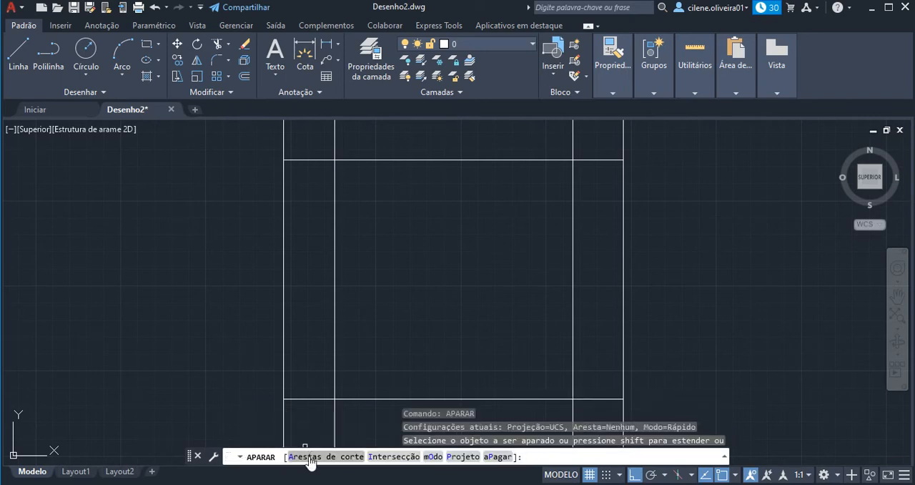
left_click(310, 159)
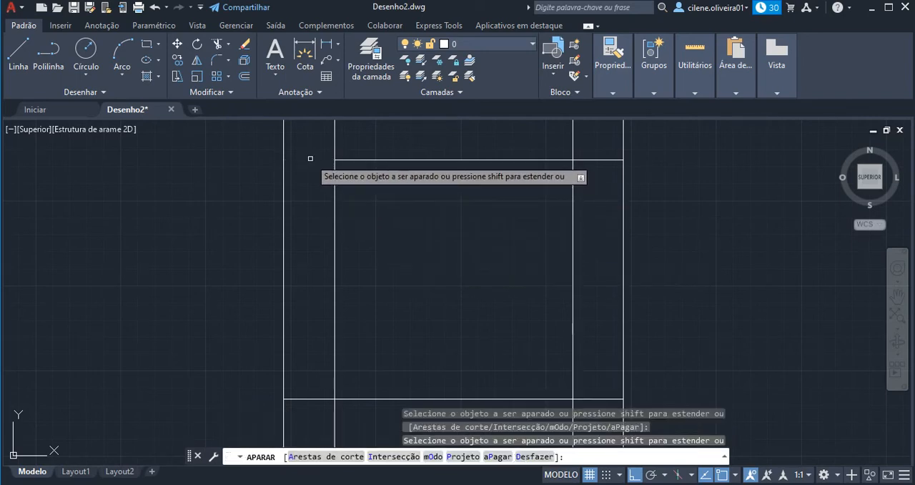
left_click(336, 132)
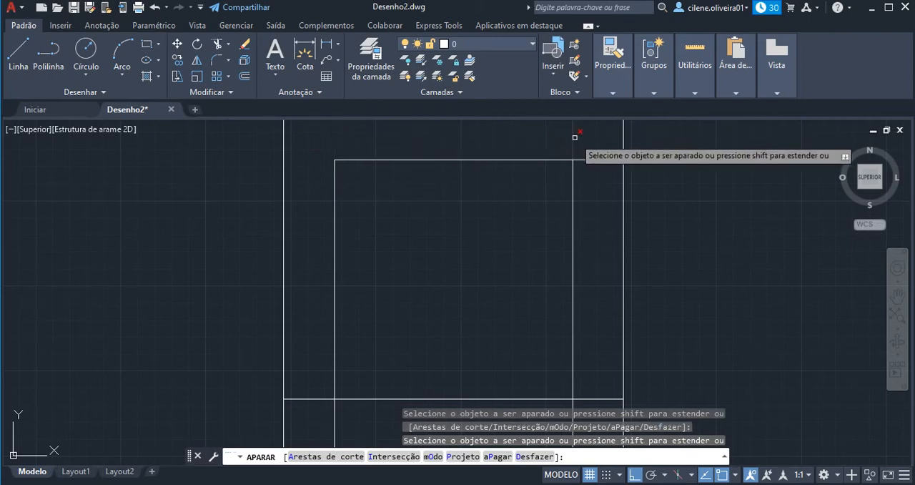
left_click(597, 159)
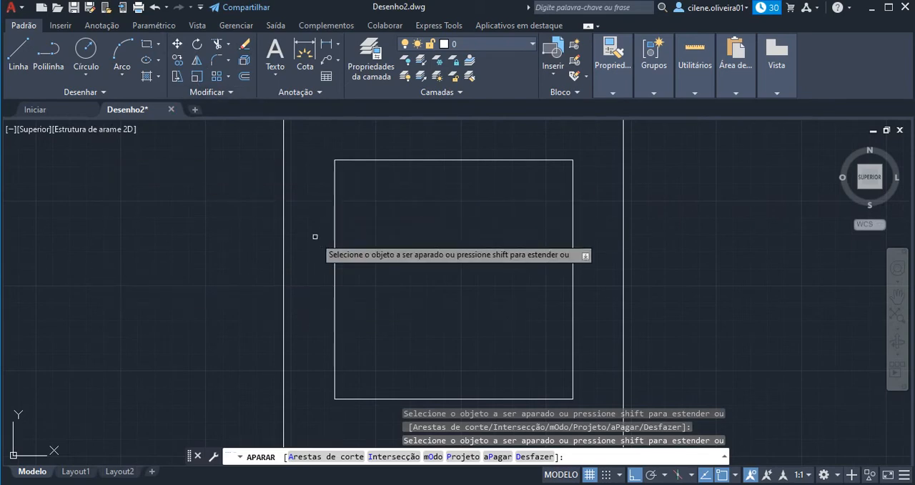
key("Escape")
key("Escape")
key("Escape")
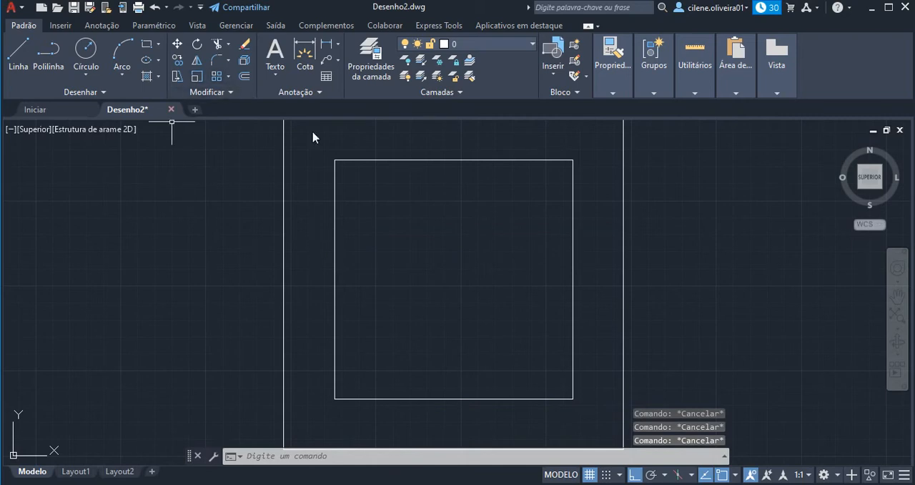
Measure the length of the inner square's left side from its upper corner to its lower corner.
left_click(339, 459)
type("dist")
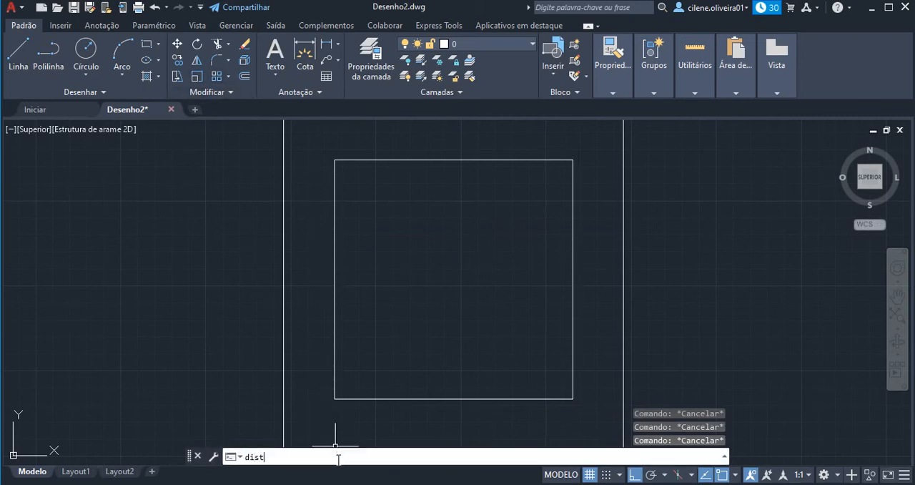
key("Return")
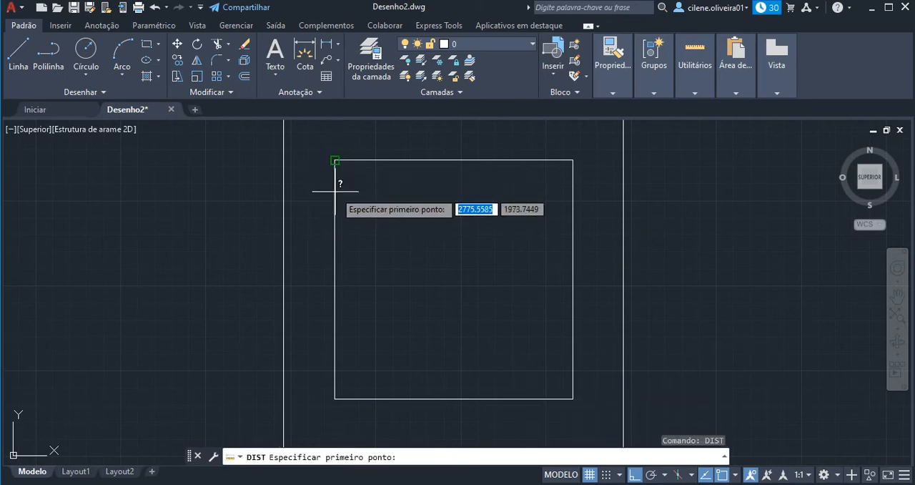
left_click(334, 160)
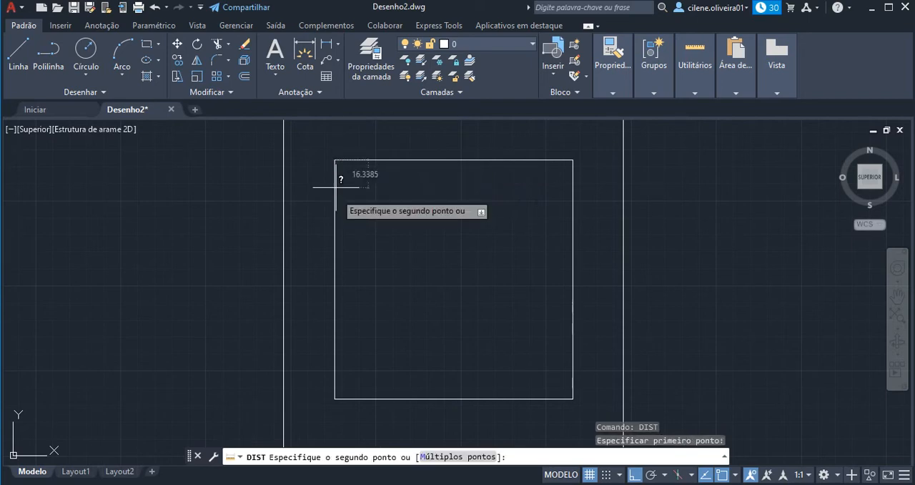
left_click(334, 398)
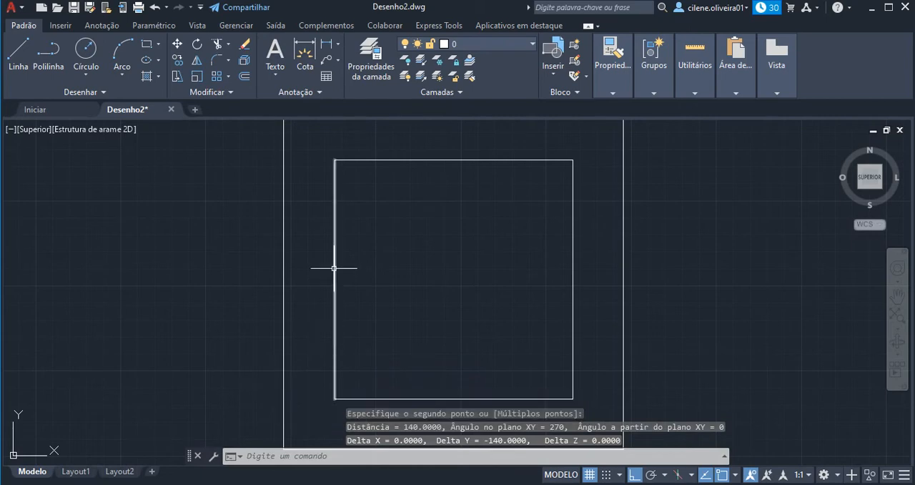
key("Escape")
key("Escape")
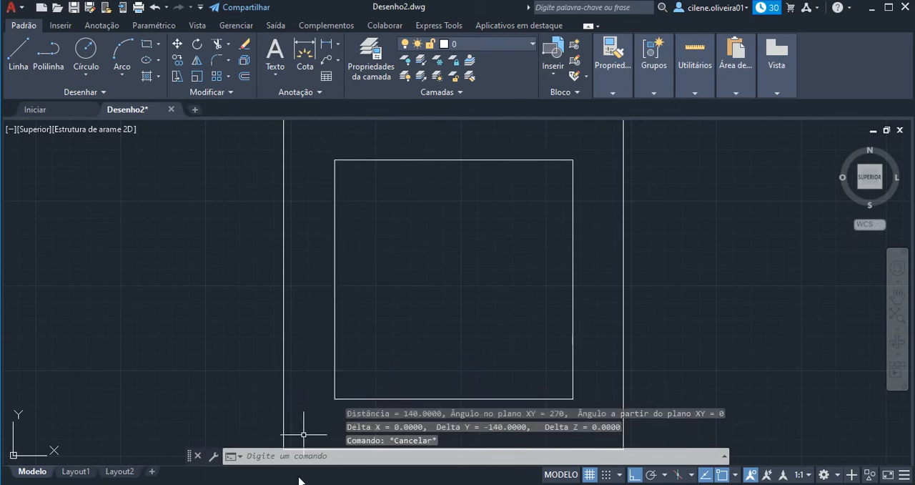
Measure the length of the inner square's lower side from its left corner to its right corner.
left_click(276, 457)
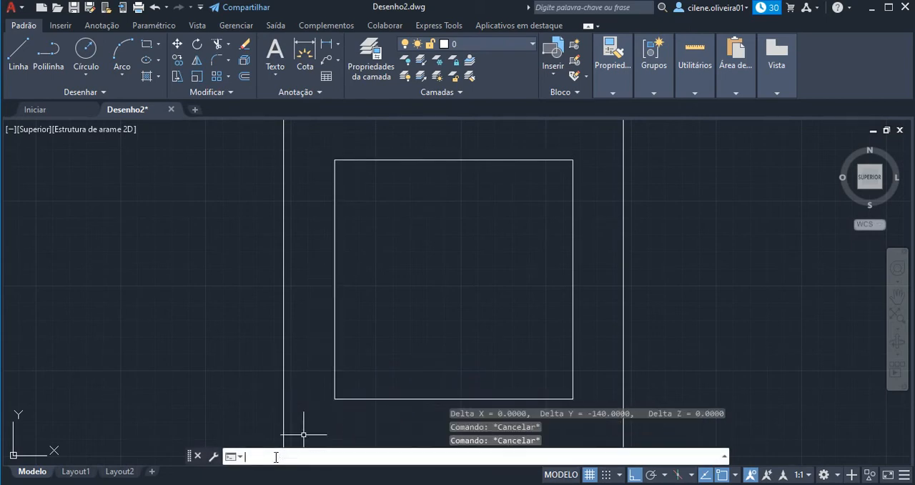
type("dist")
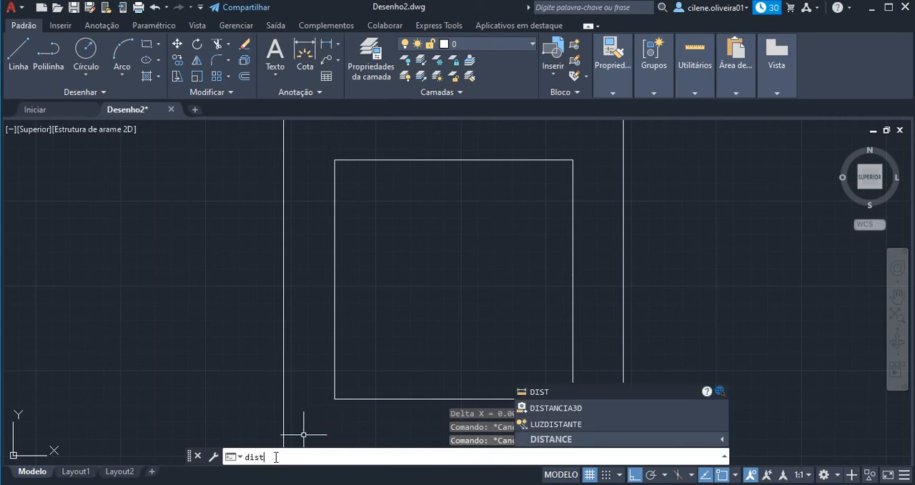
key("Return")
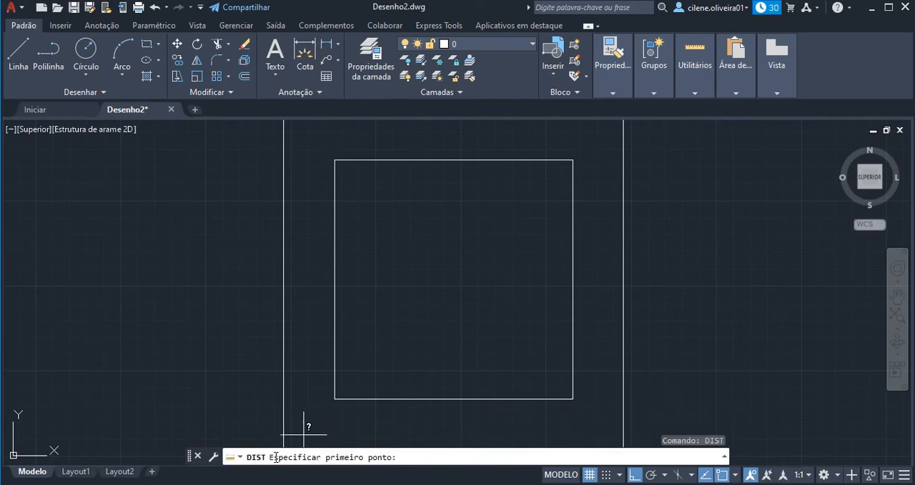
left_click(335, 399)
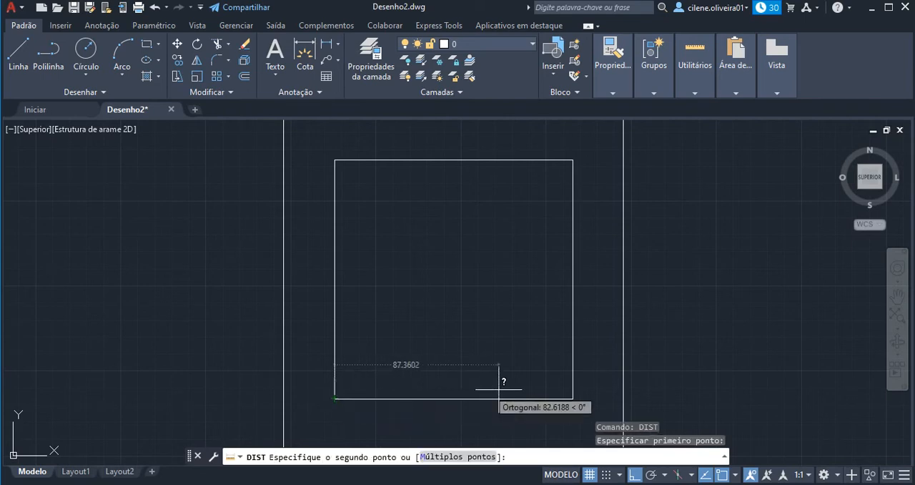
left_click(572, 396)
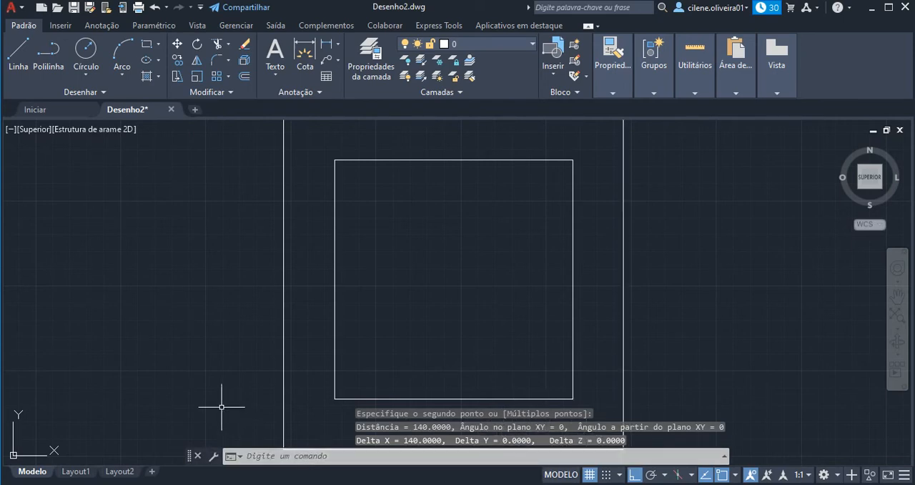
key("Escape")
key("Escape")
key("Escape")
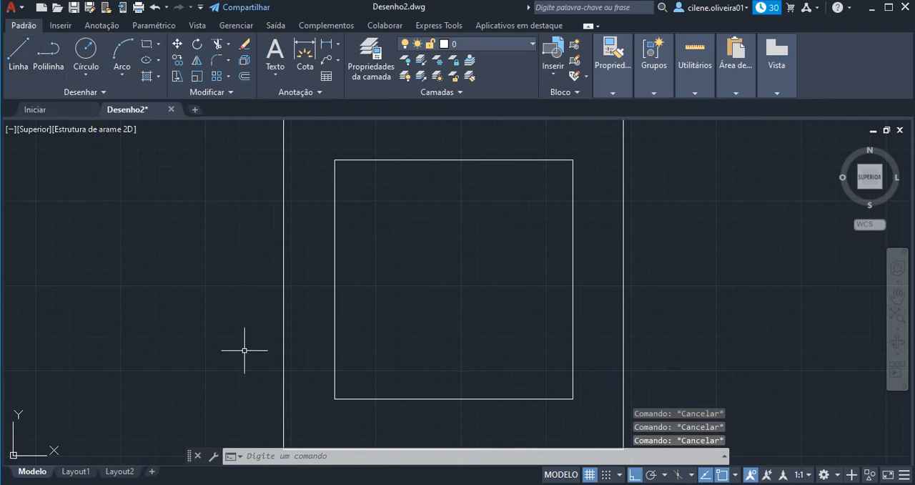
Create a new drawing and choose the desktop image file "imagem cad" to attach as an external reference.
left_click(196, 110)
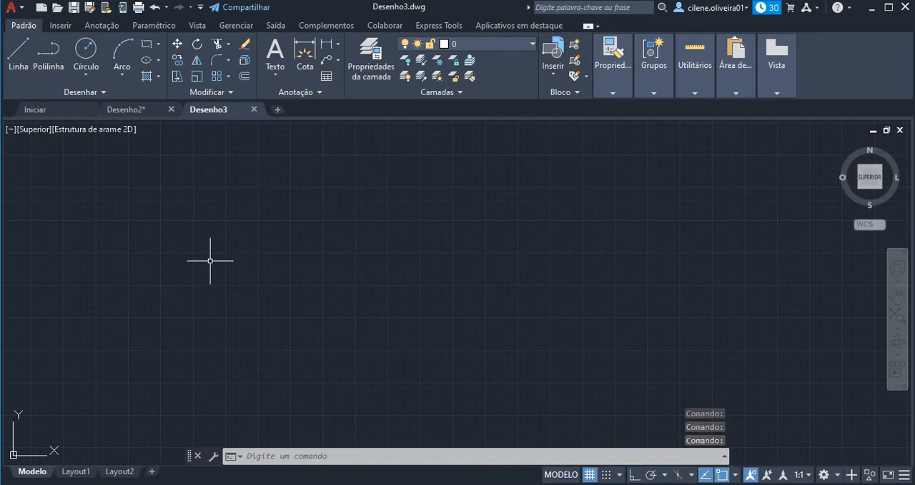
left_click(301, 457)
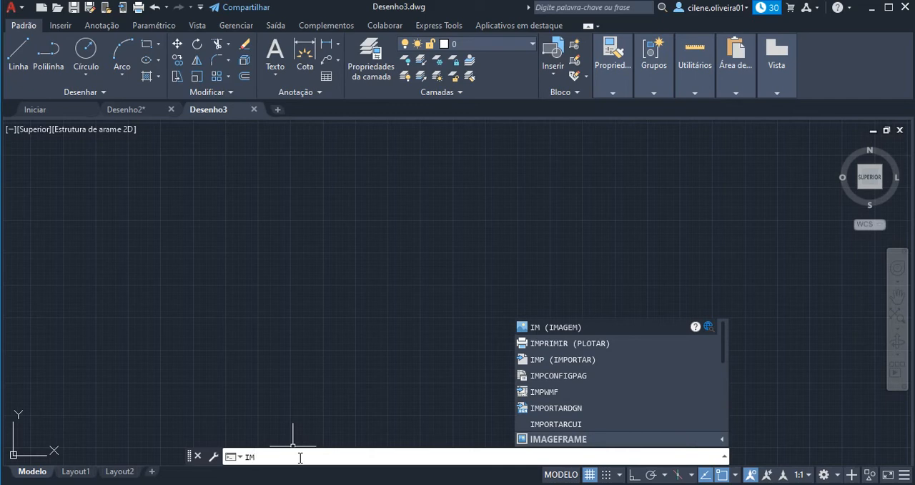
key("Return")
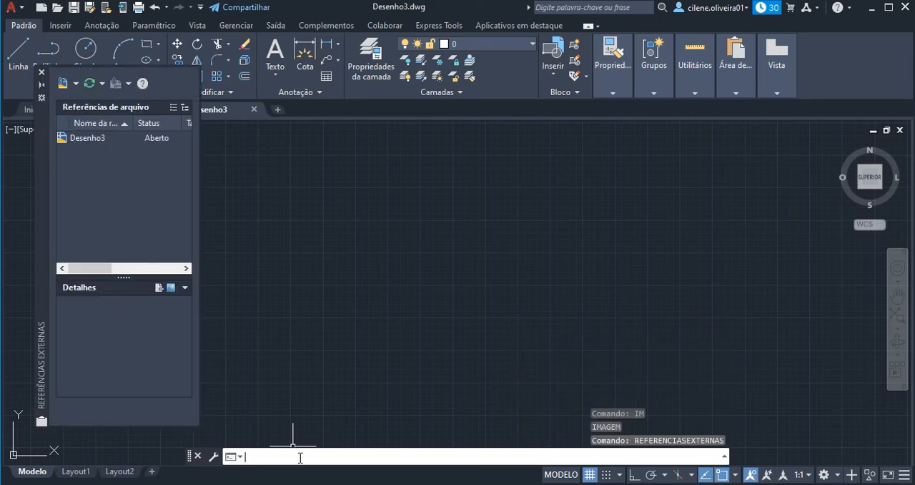
left_click(76, 84)
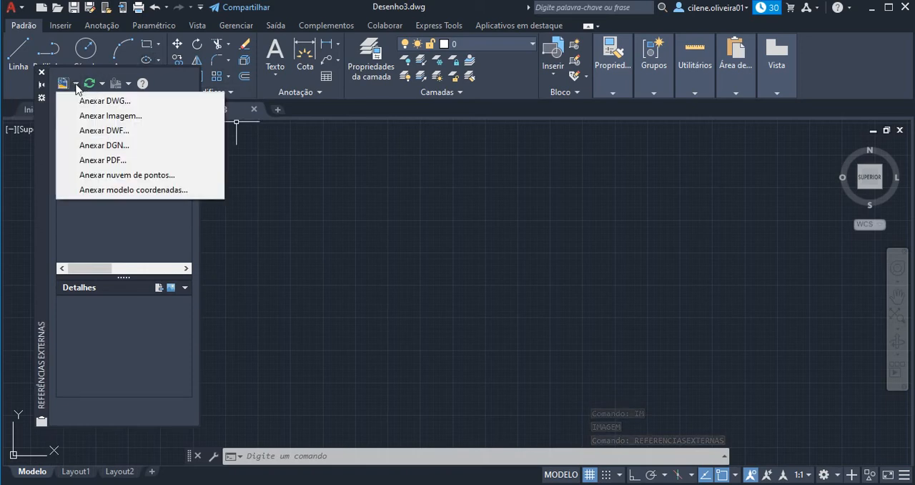
left_click(109, 118)
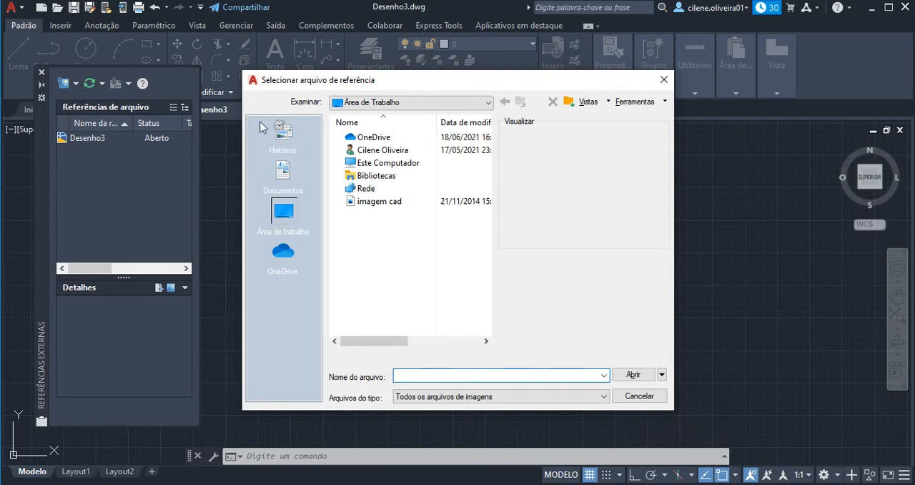
left_click(378, 201)
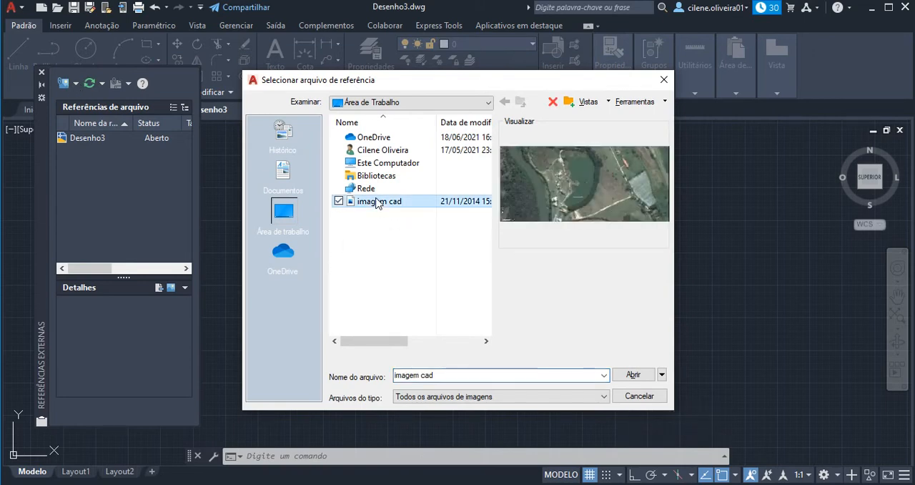
left_click(634, 376)
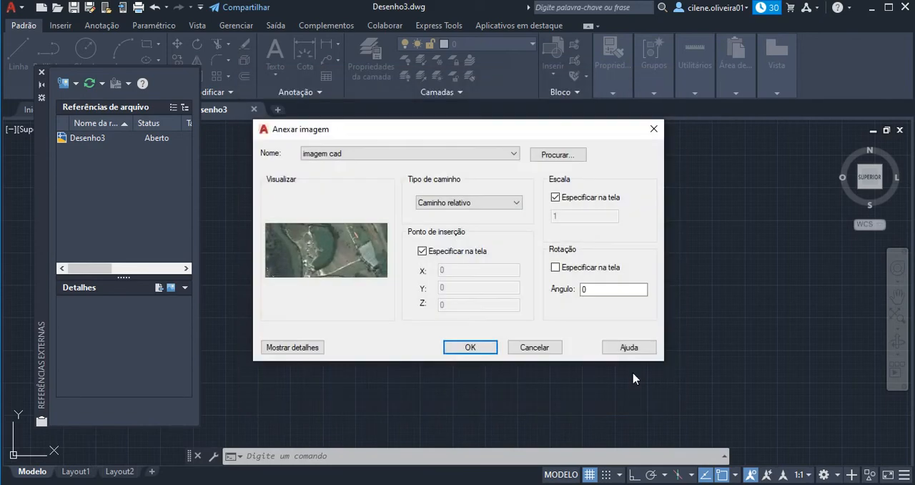
Place the image with its insertion point and scale specified on screen, fit it in view and close the external references palette.
left_click(471, 351)
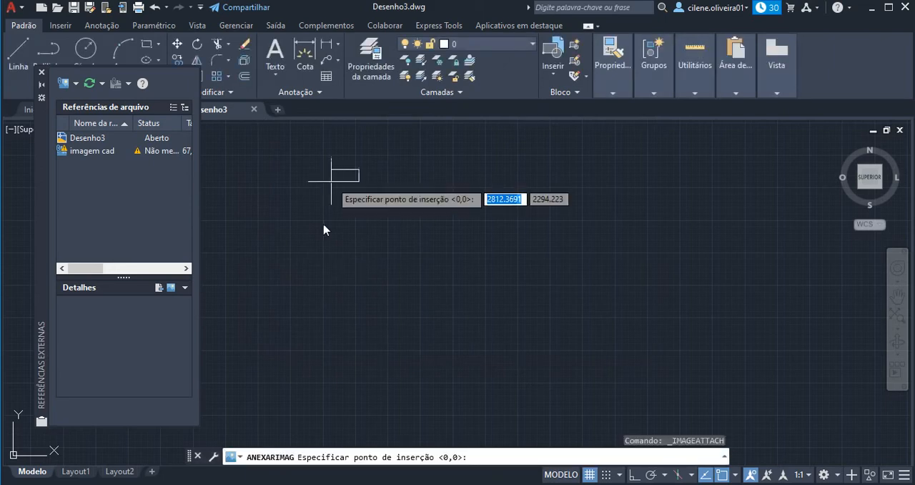
left_click(291, 283)
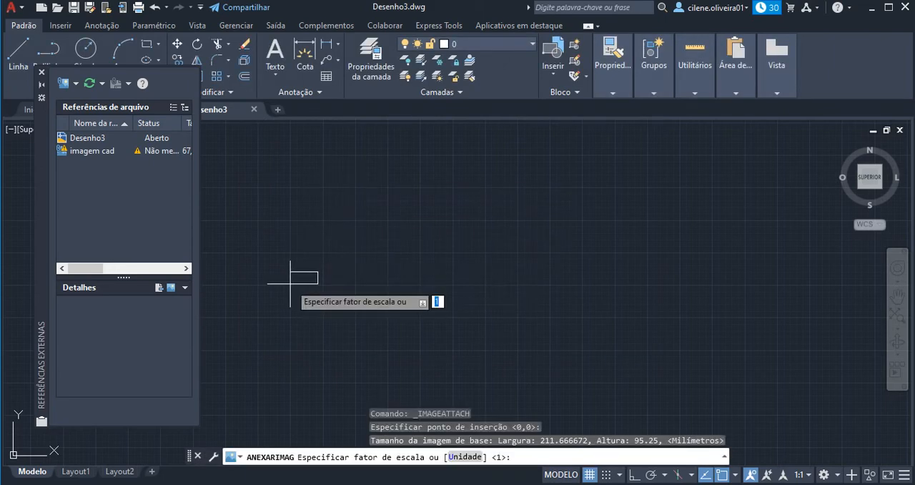
left_click(290, 283)
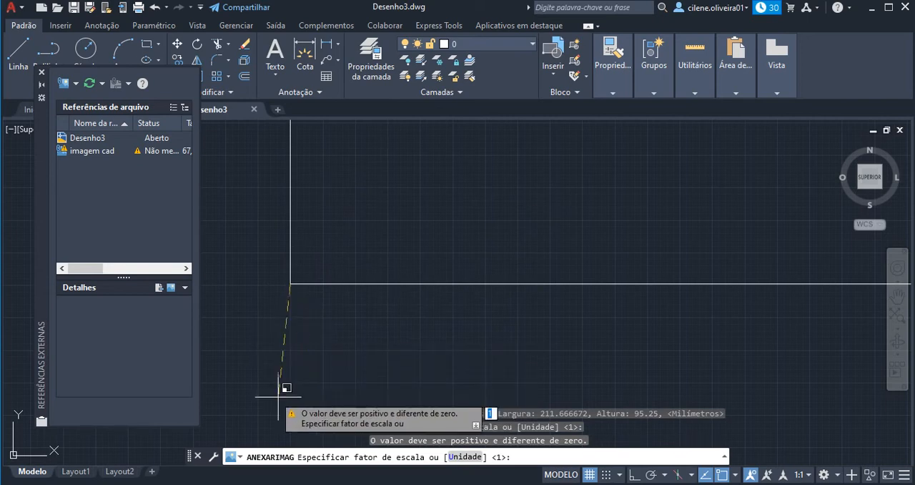
key("Return")
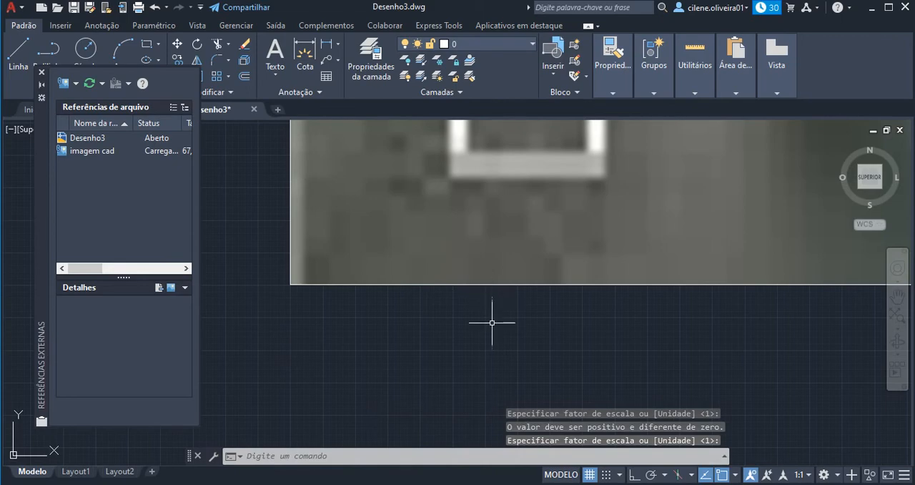
left_click(898, 317)
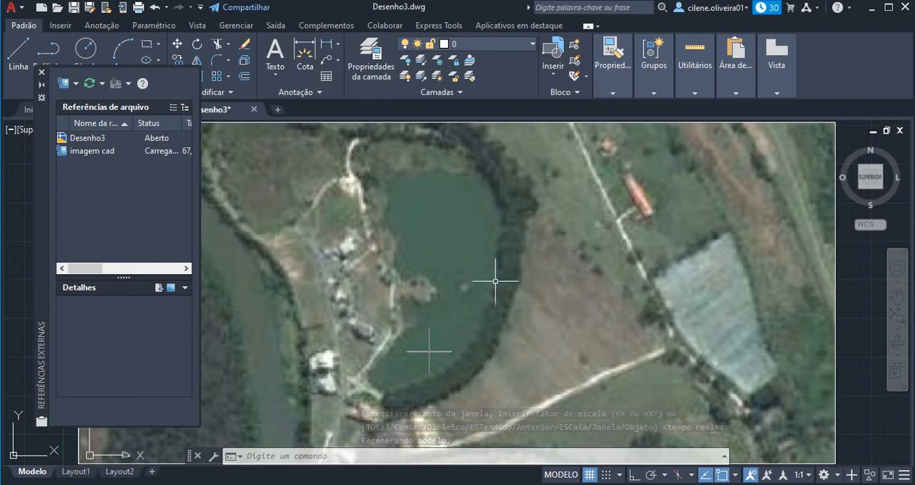
left_click(41, 73)
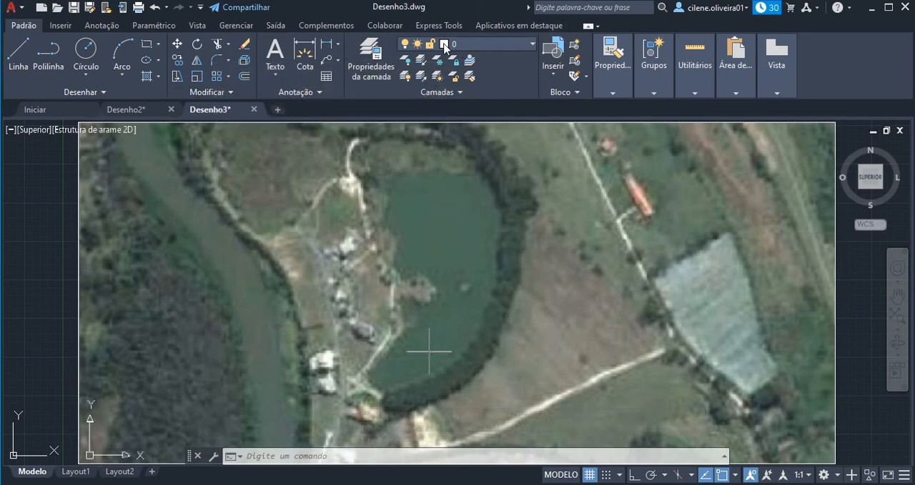
Change the colour of layer 0 to blue, index colour 160.
left_click(537, 48)
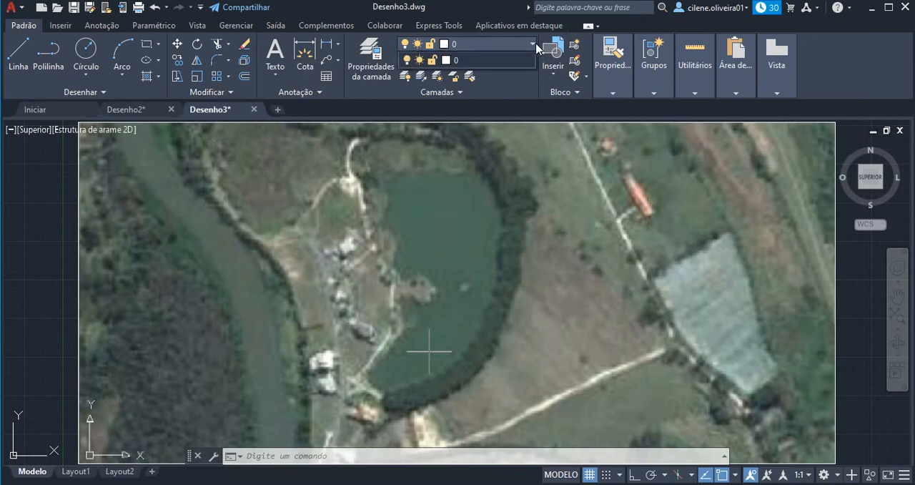
left_click(446, 61)
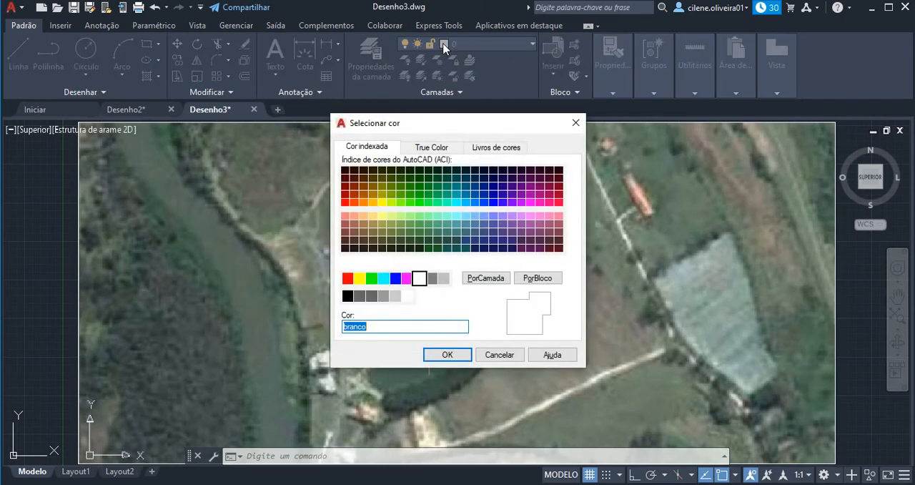
left_click(485, 202)
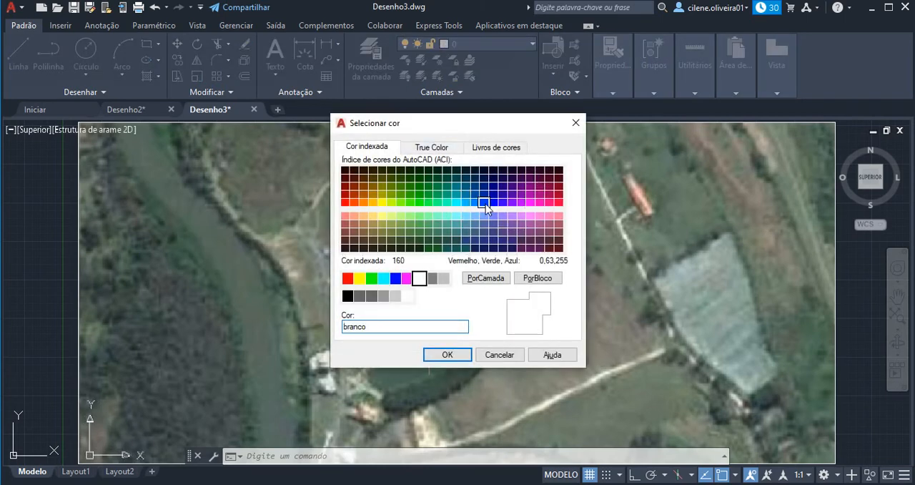
left_click(446, 355)
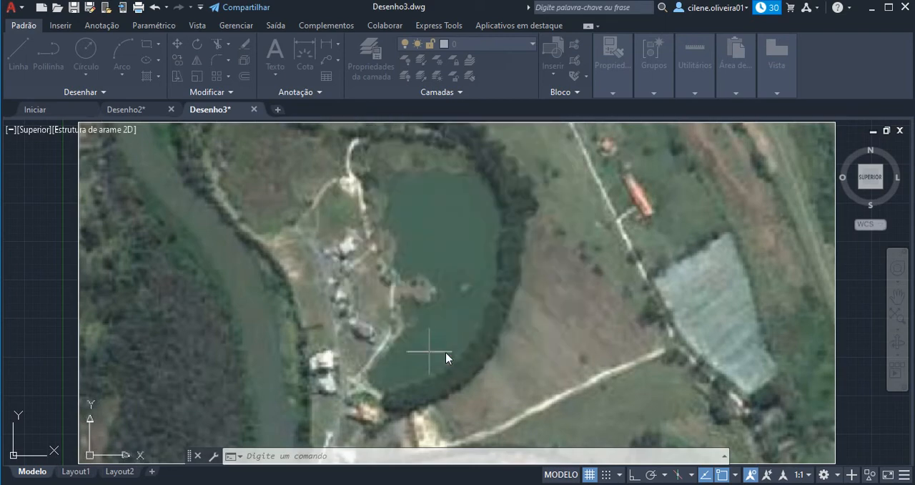
Start a spline at the lake's southern tip with ortho mode off and trace its southeastern shore with fit points.
left_click(354, 453)
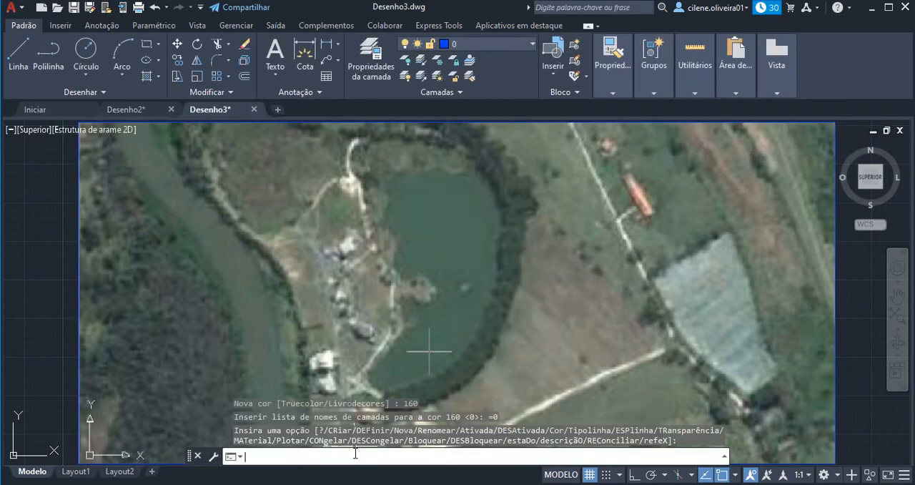
type("spi")
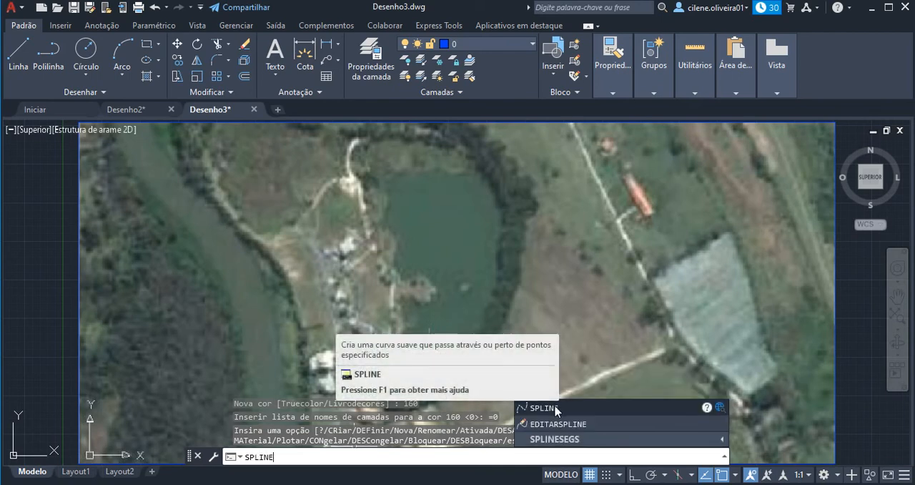
key("Return")
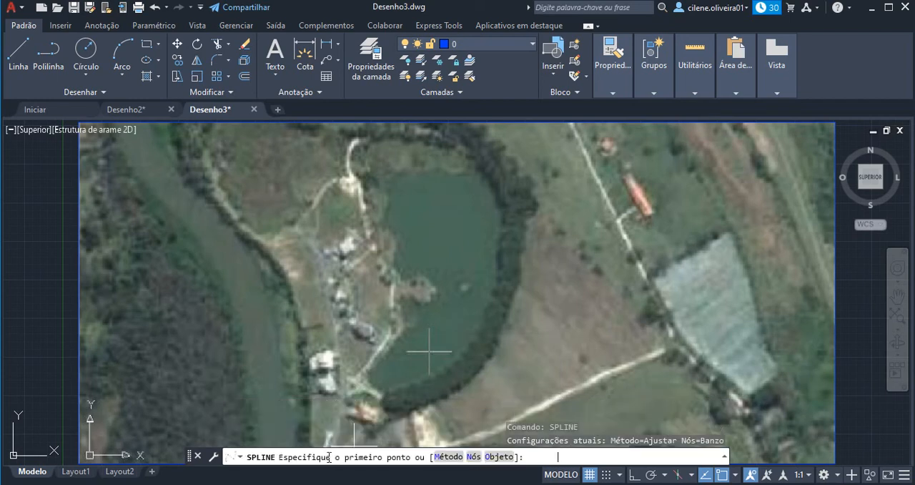
left_click(383, 390)
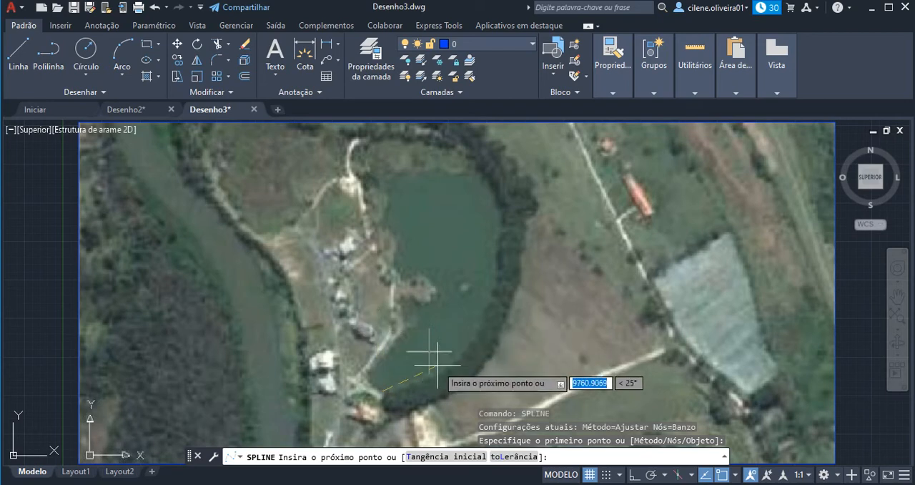
key("F8")
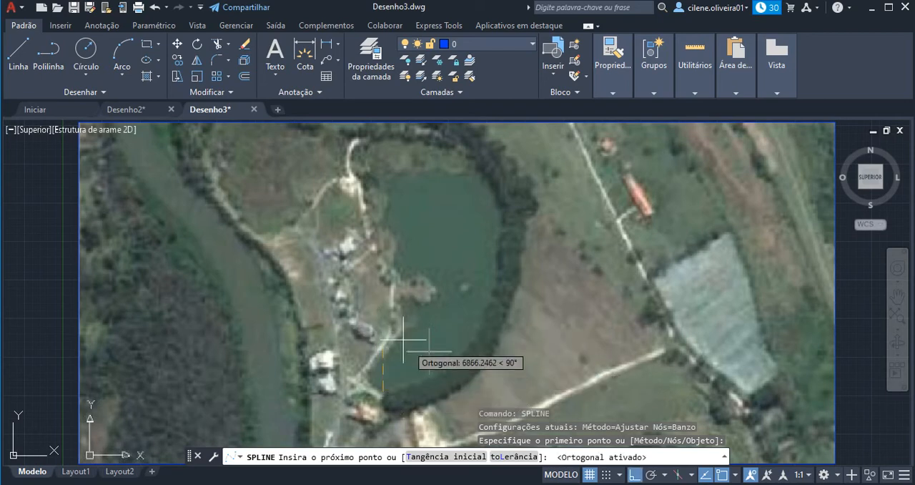
key("F8")
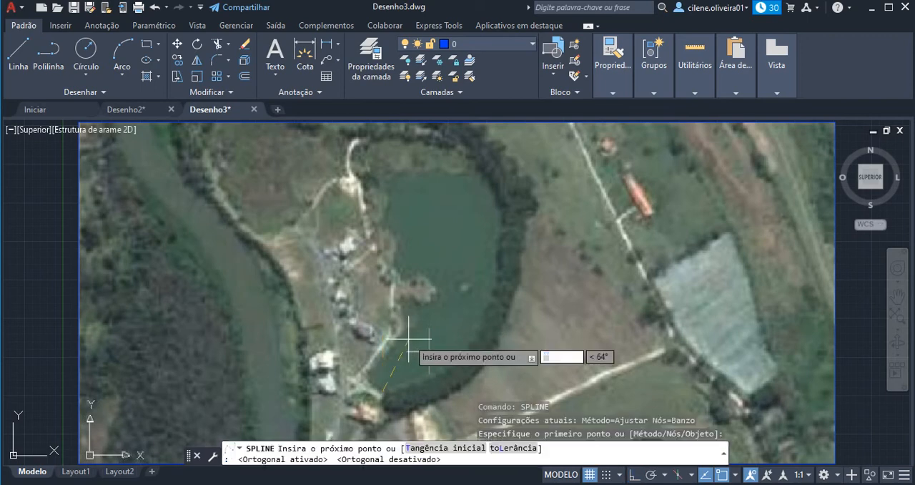
left_click(406, 386)
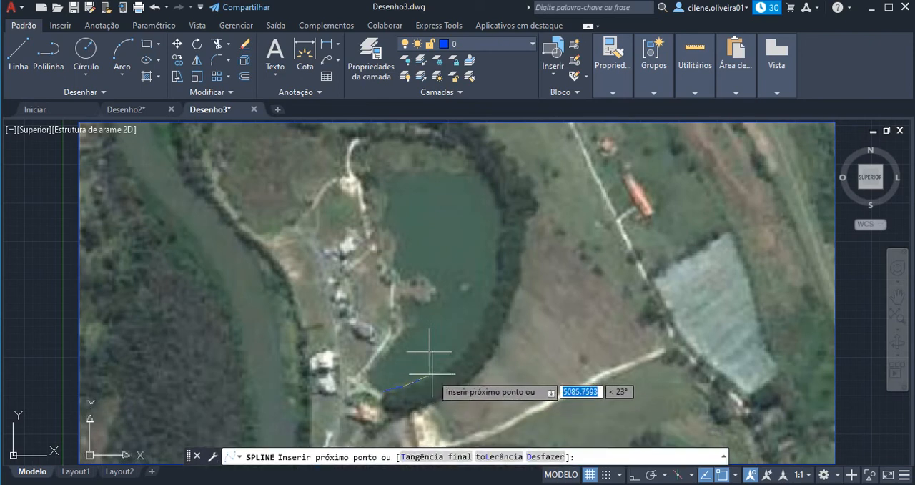
left_click(431, 373)
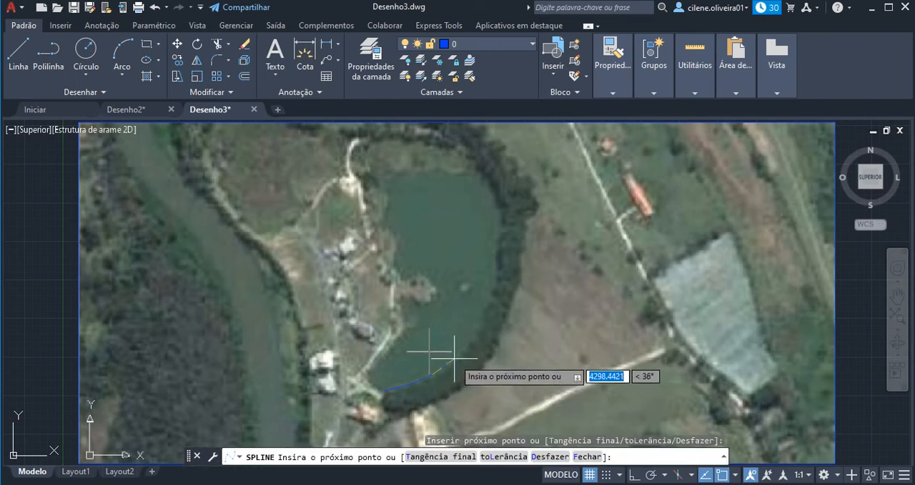
left_click(456, 356)
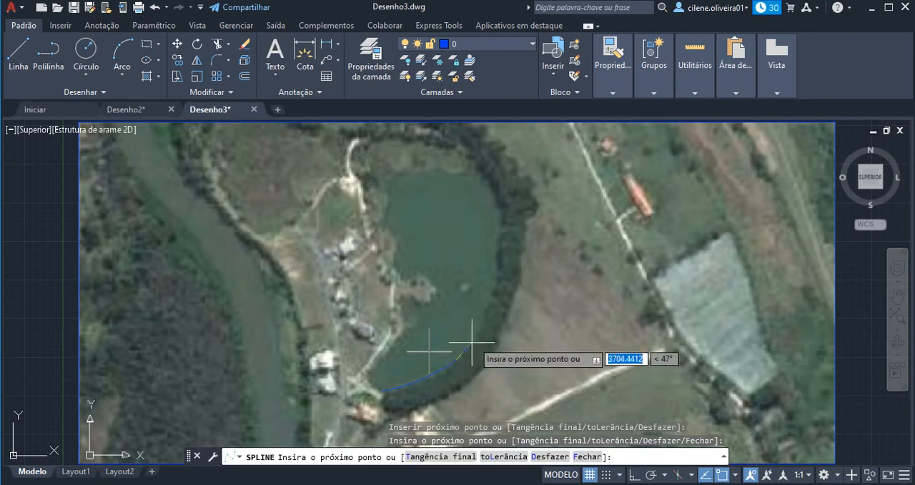
left_click(472, 342)
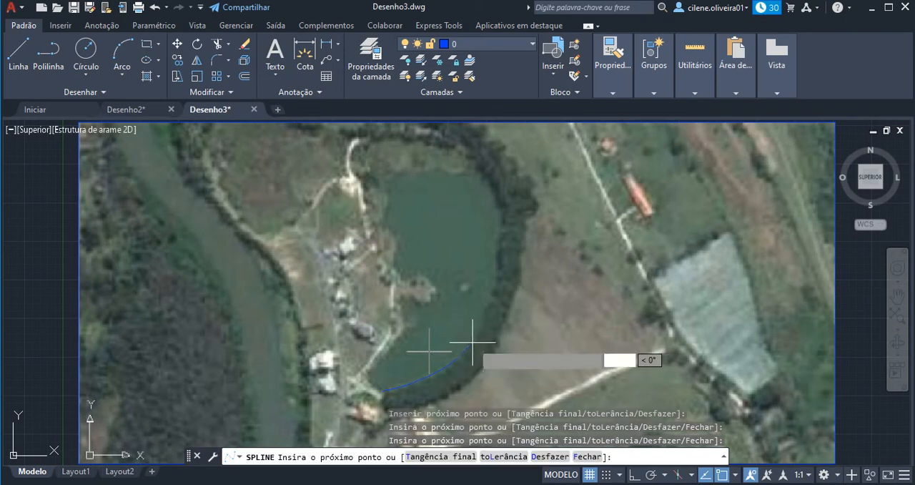
left_click(488, 309)
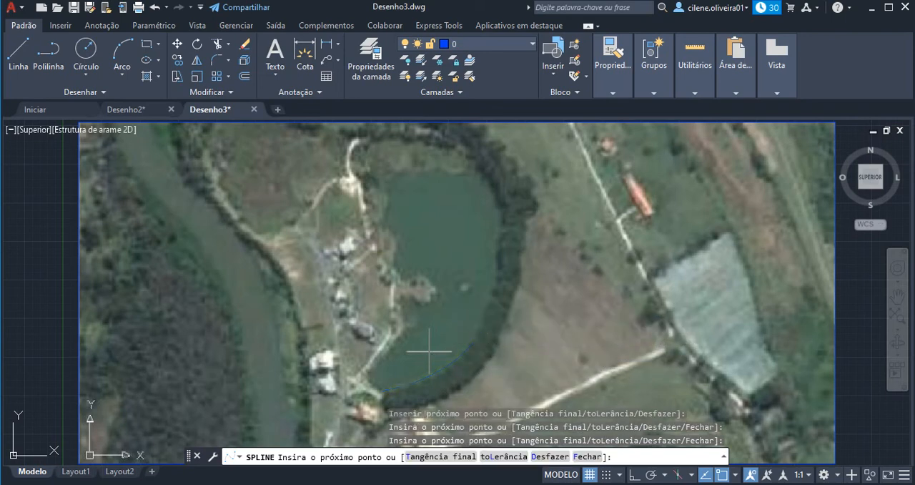
Continue the spline with fit points up the lake's eastern shore and around its northern end to the northwest corner.
left_click(499, 272)
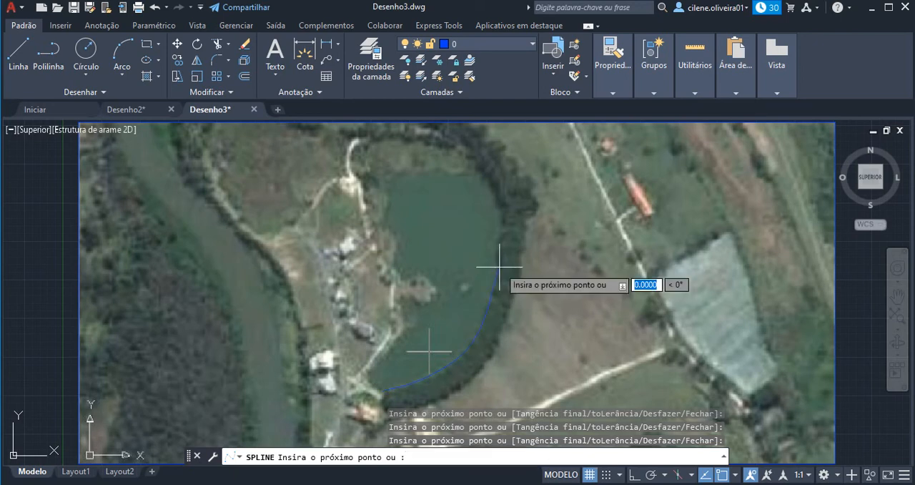
left_click(503, 219)
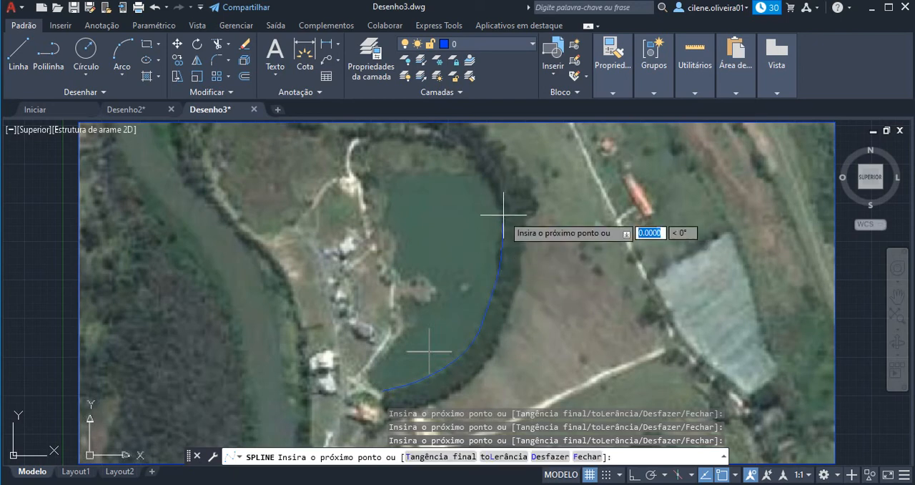
left_click(492, 180)
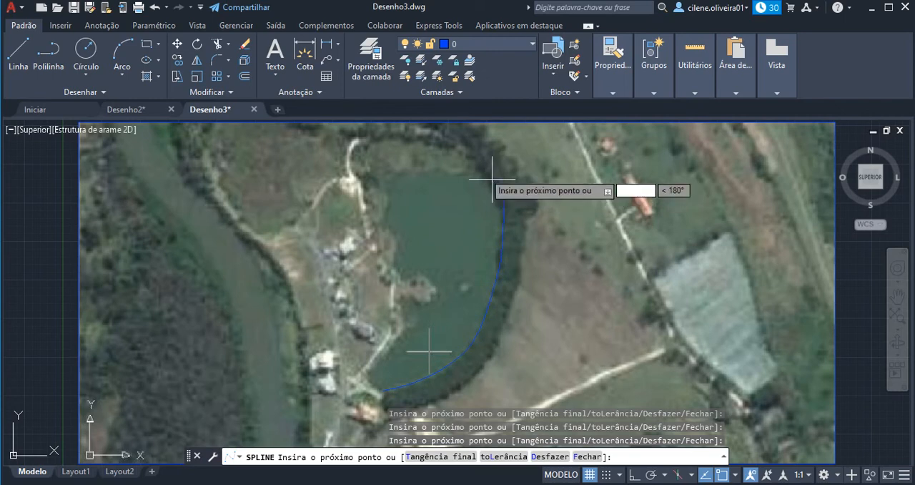
left_click(469, 155)
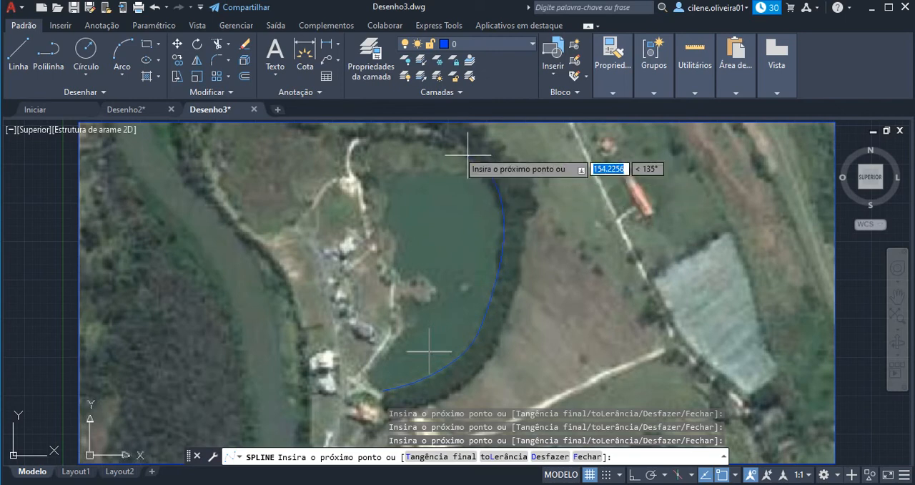
left_click(429, 142)
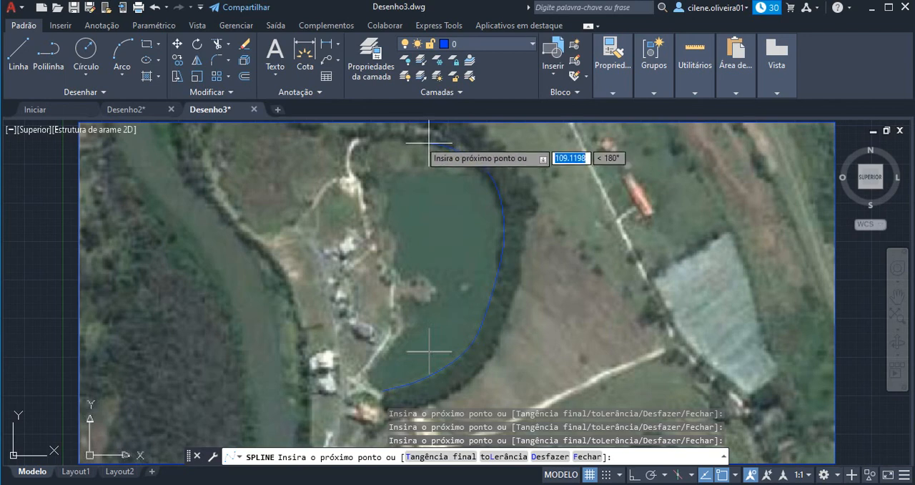
left_click(391, 136)
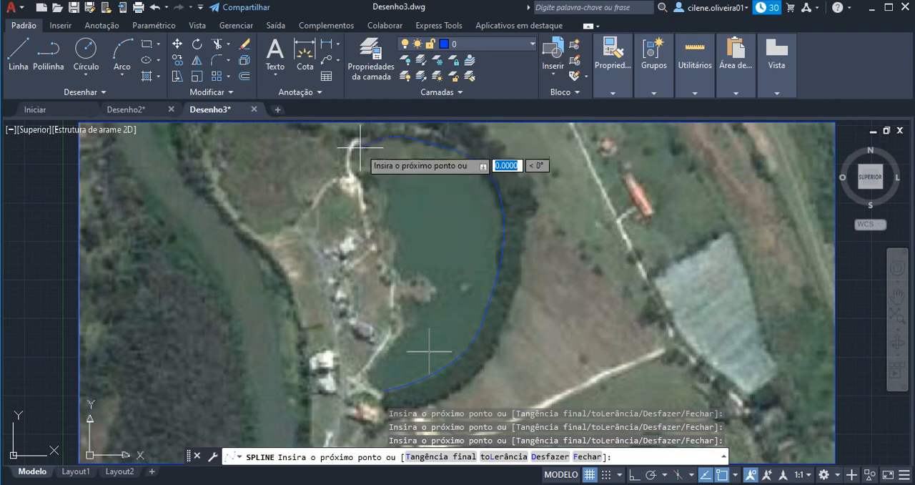
left_click(361, 148)
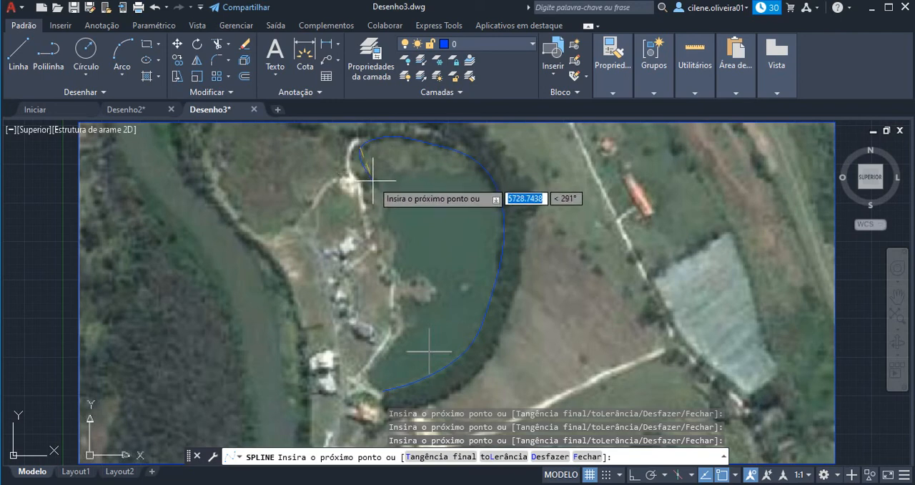
Trace the western shore around the small peninsula, and end the spline at its starting point on the southern tip.
left_click(361, 172)
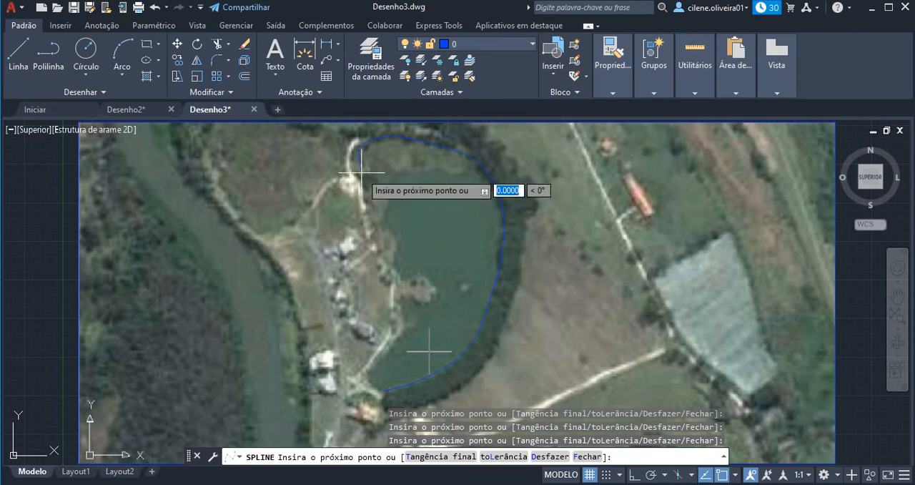
left_click(384, 202)
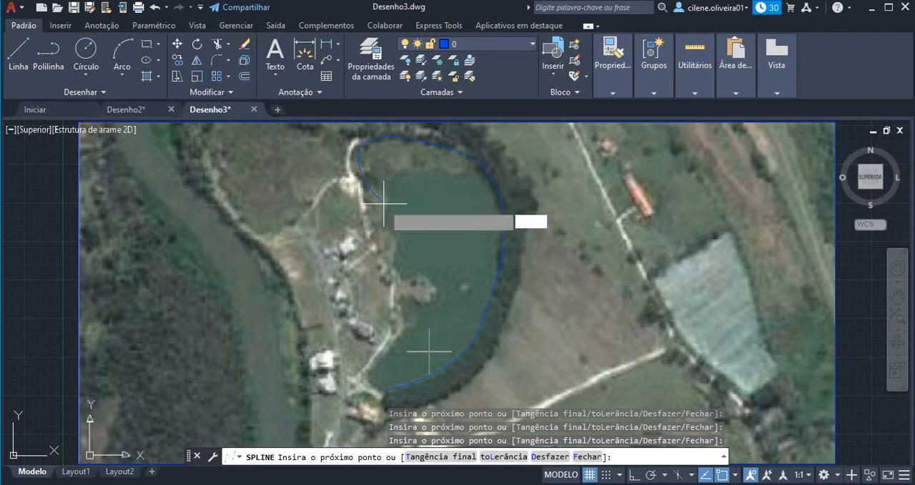
left_click(398, 251)
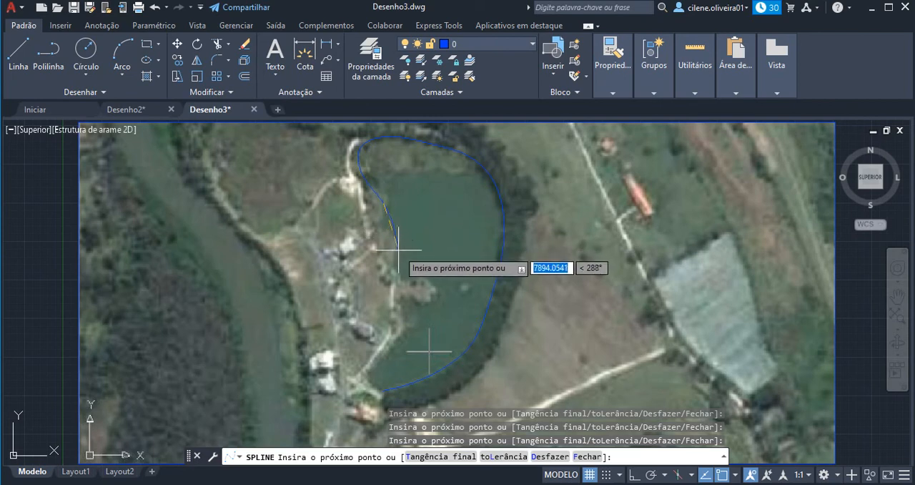
left_click(419, 284)
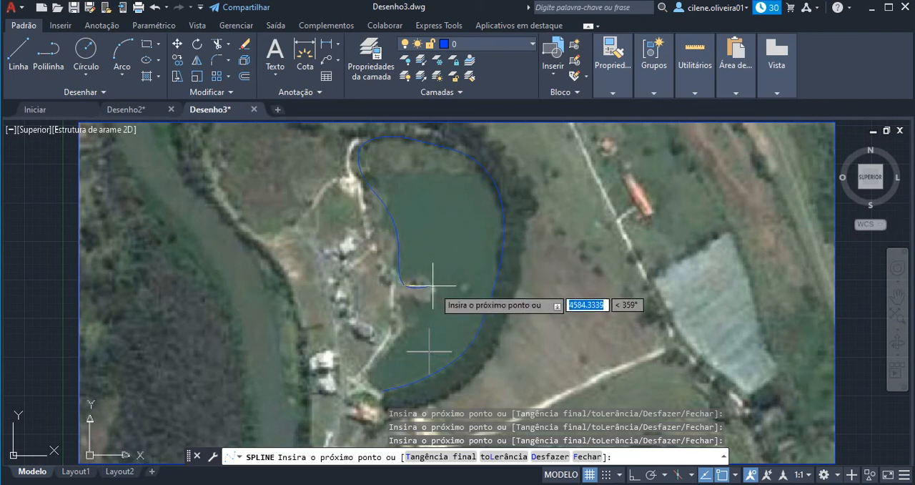
left_click(436, 287)
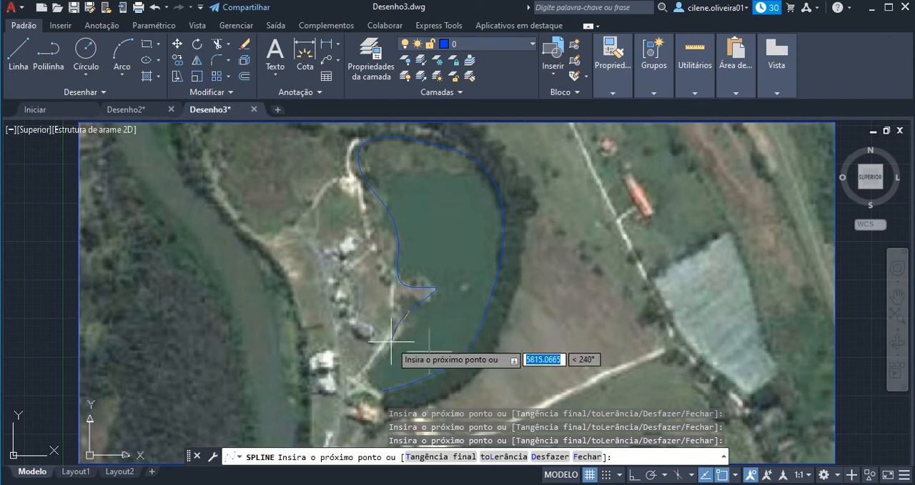
left_click(365, 369)
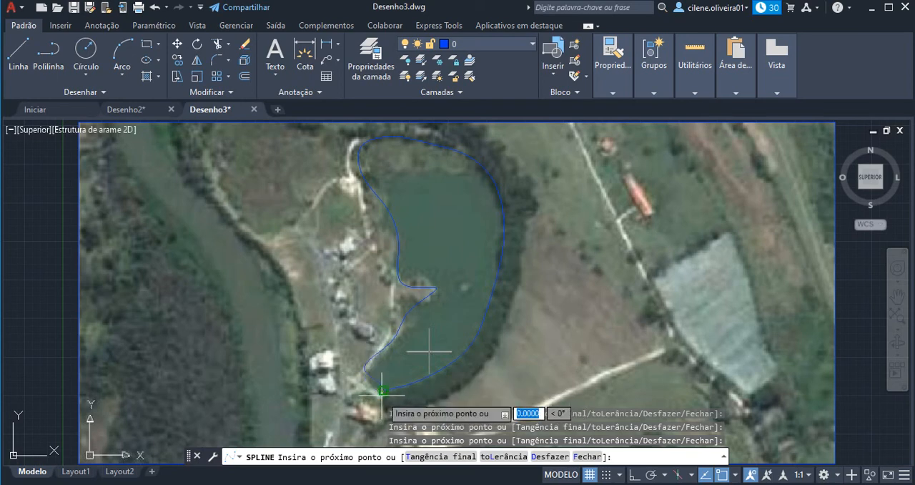
left_click(382, 390)
key("Return")
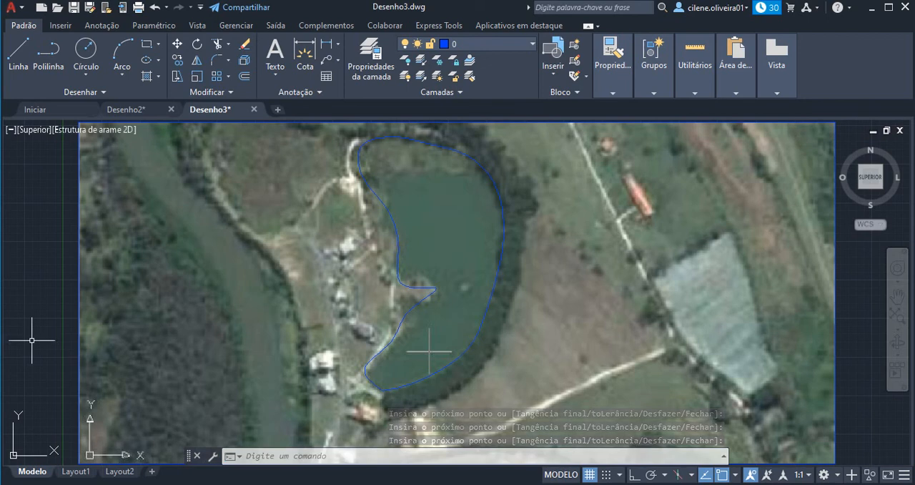
Add the single-line text "Rio" inside the lake's northern part, with height 2.5 and rotation angle 0.
left_click(275, 72)
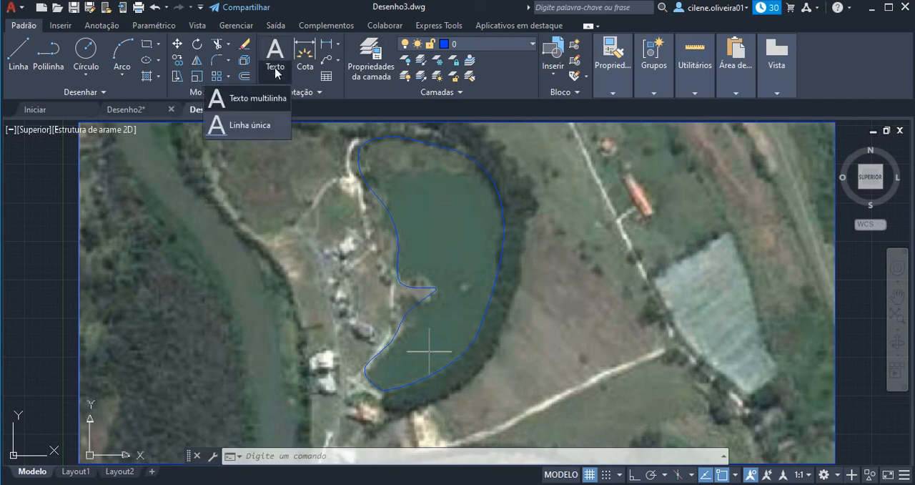
left_click(262, 126)
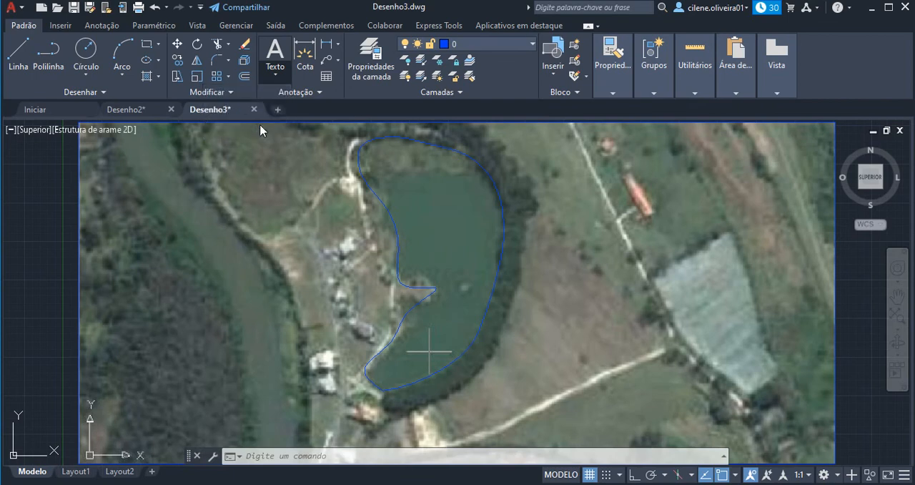
left_click(418, 212)
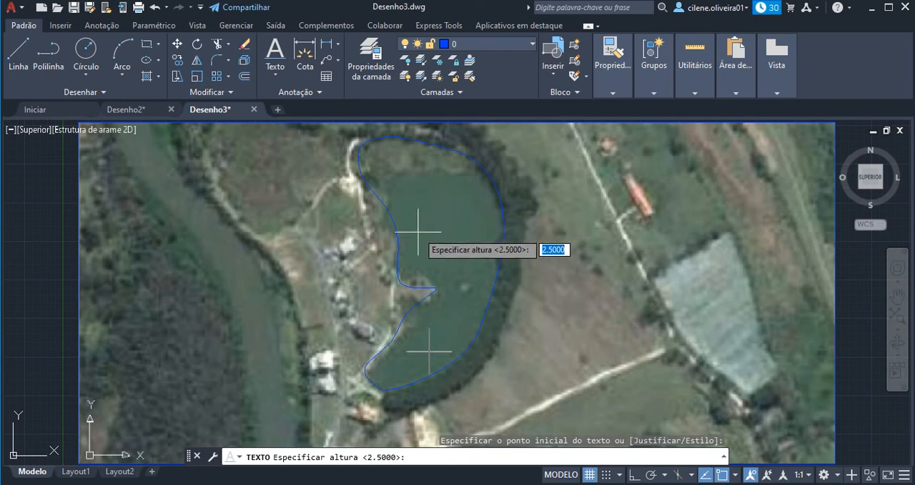
key("Return")
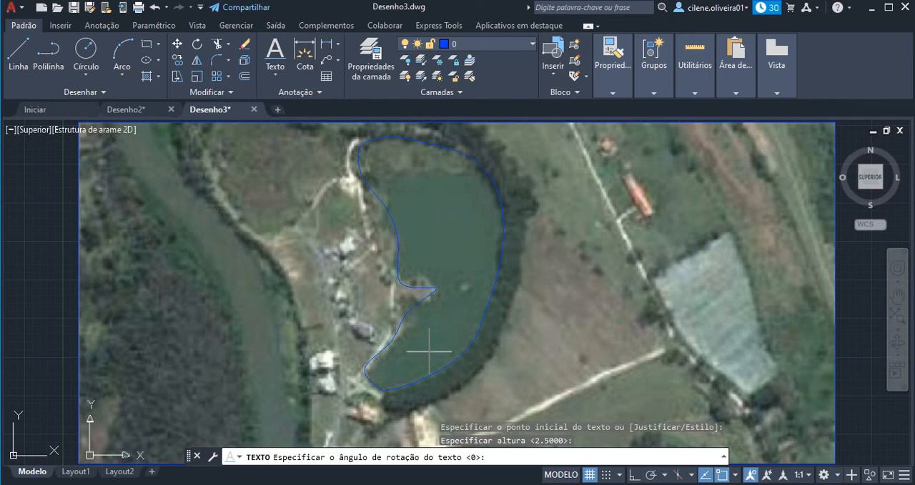
key("Return")
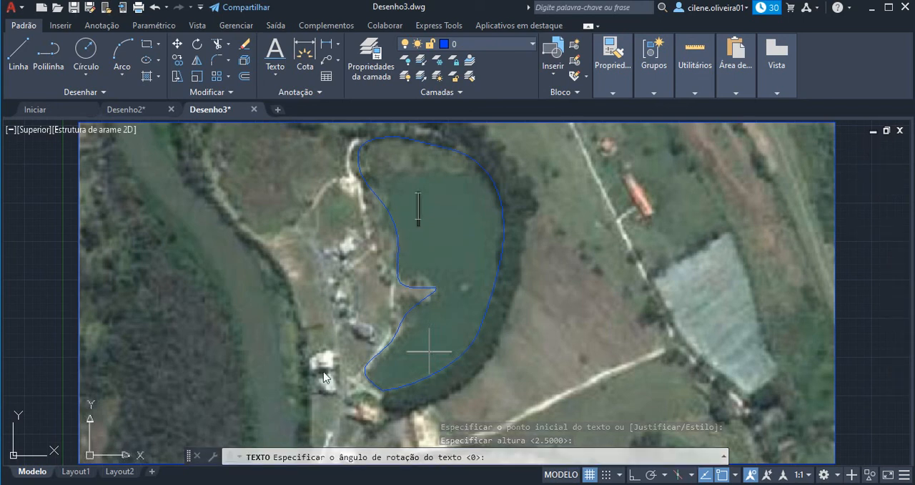
type("Rio")
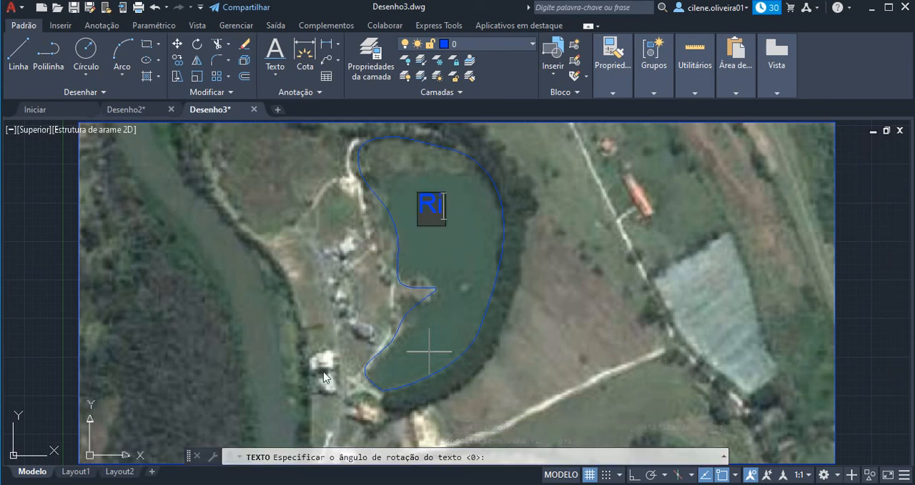